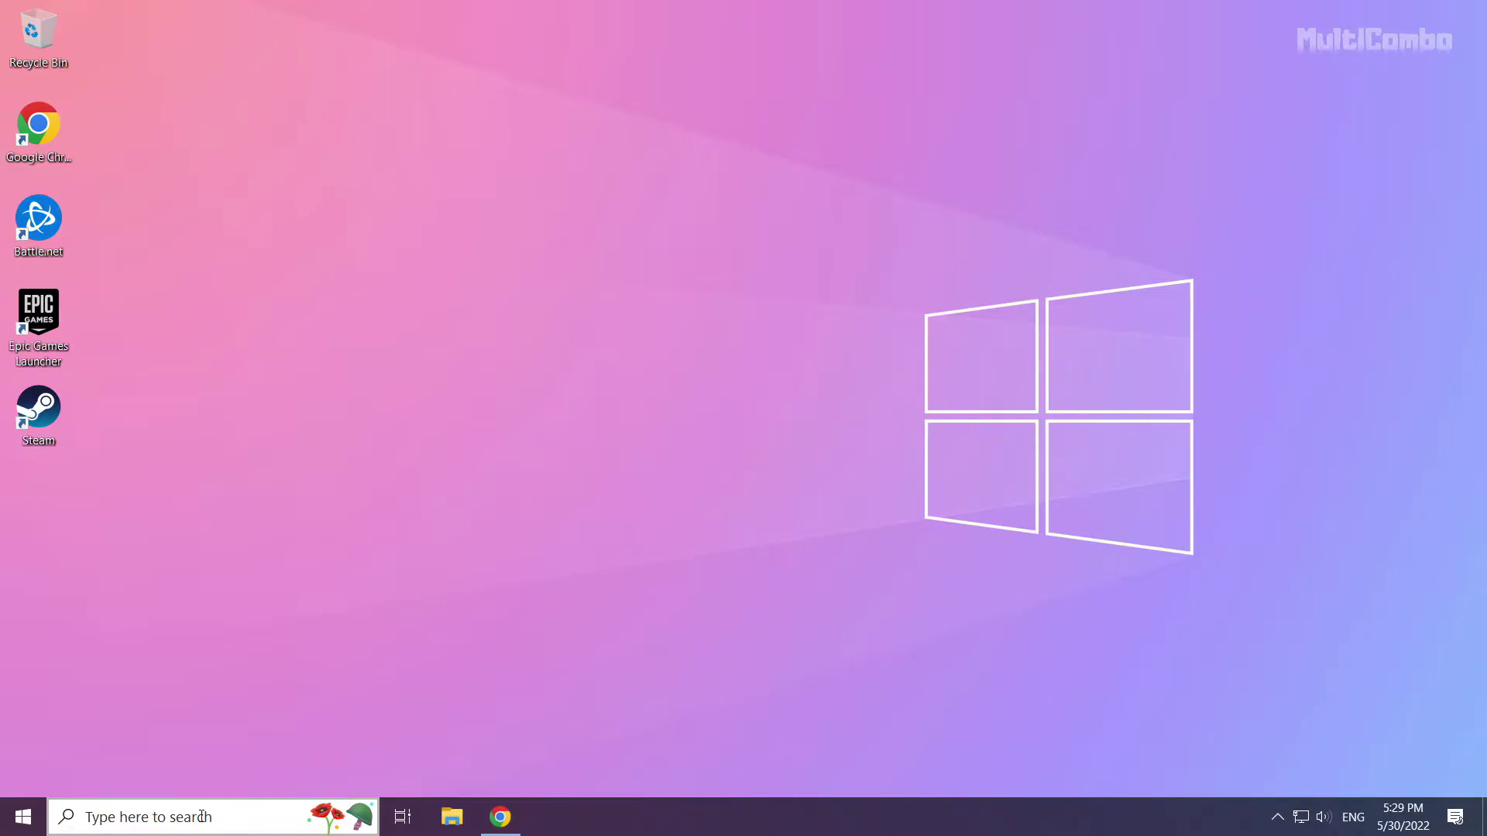
Search Windows for 'device manager' from the taskbar search box.
{"action": "left_click", "coordinate": [202, 816]}
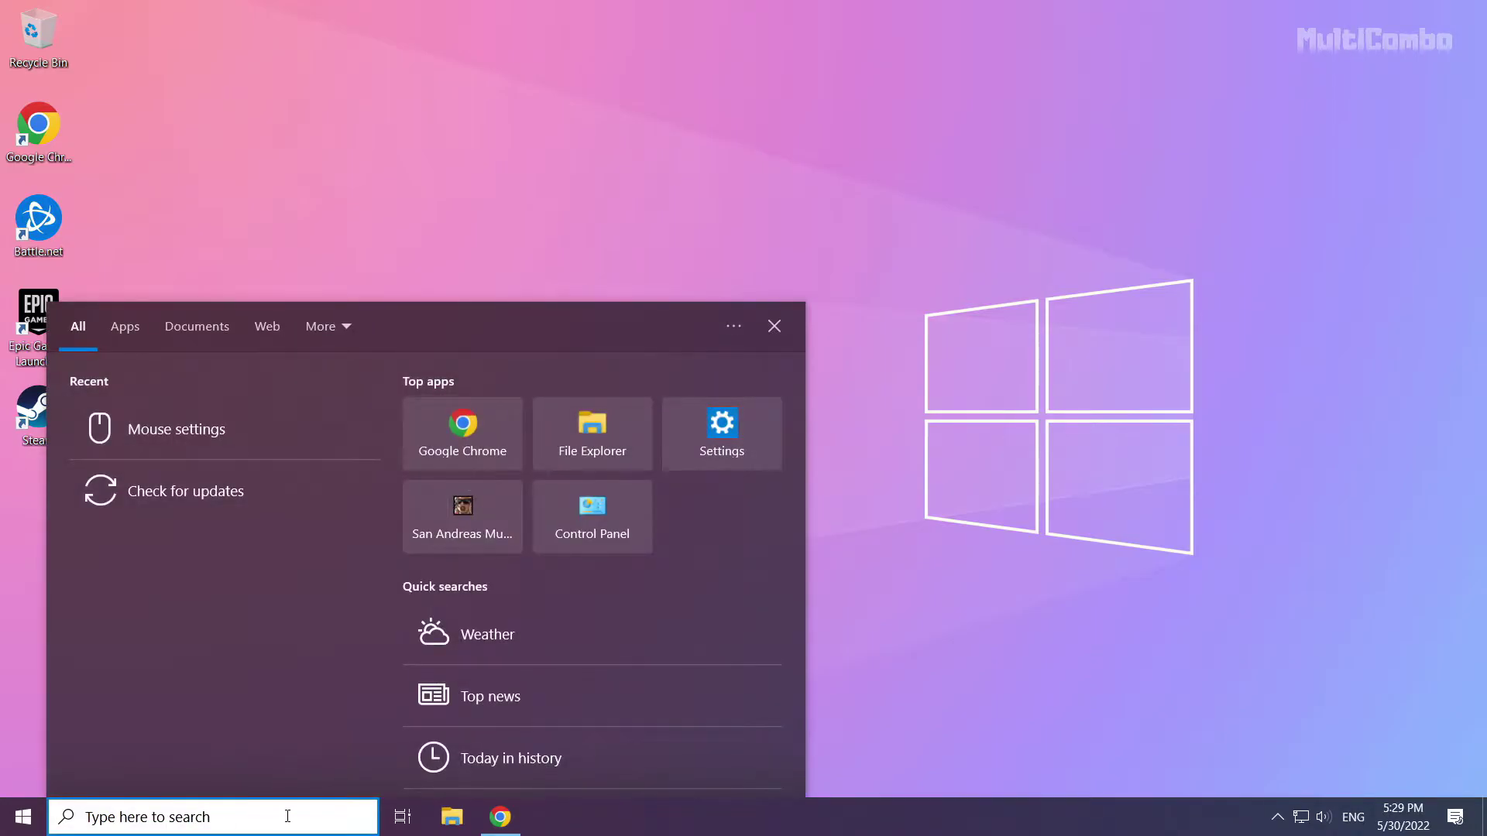
{"action": "type", "text": "devic"}
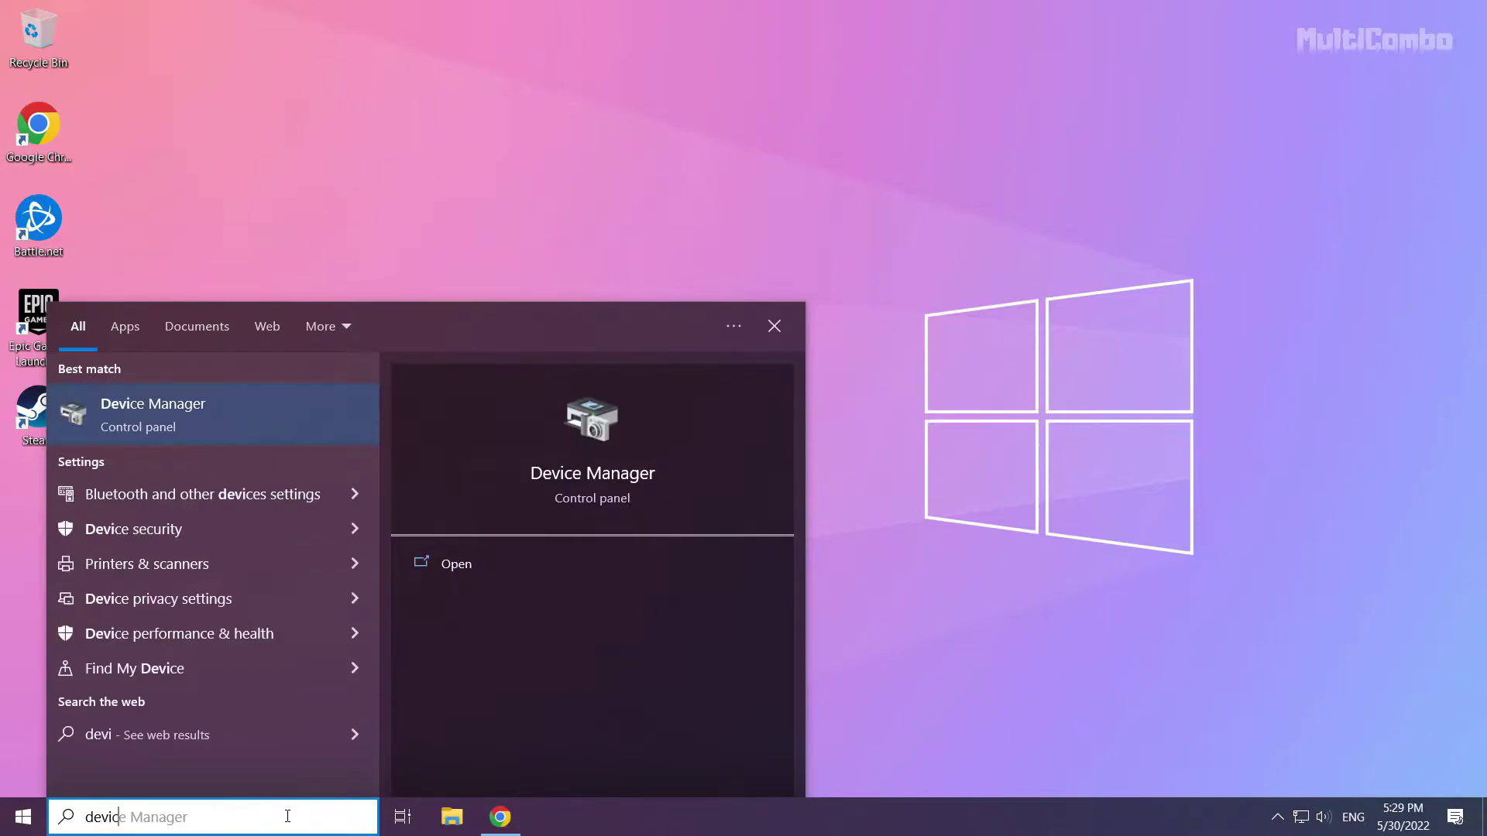
{"action": "type", "text": "e mana"}
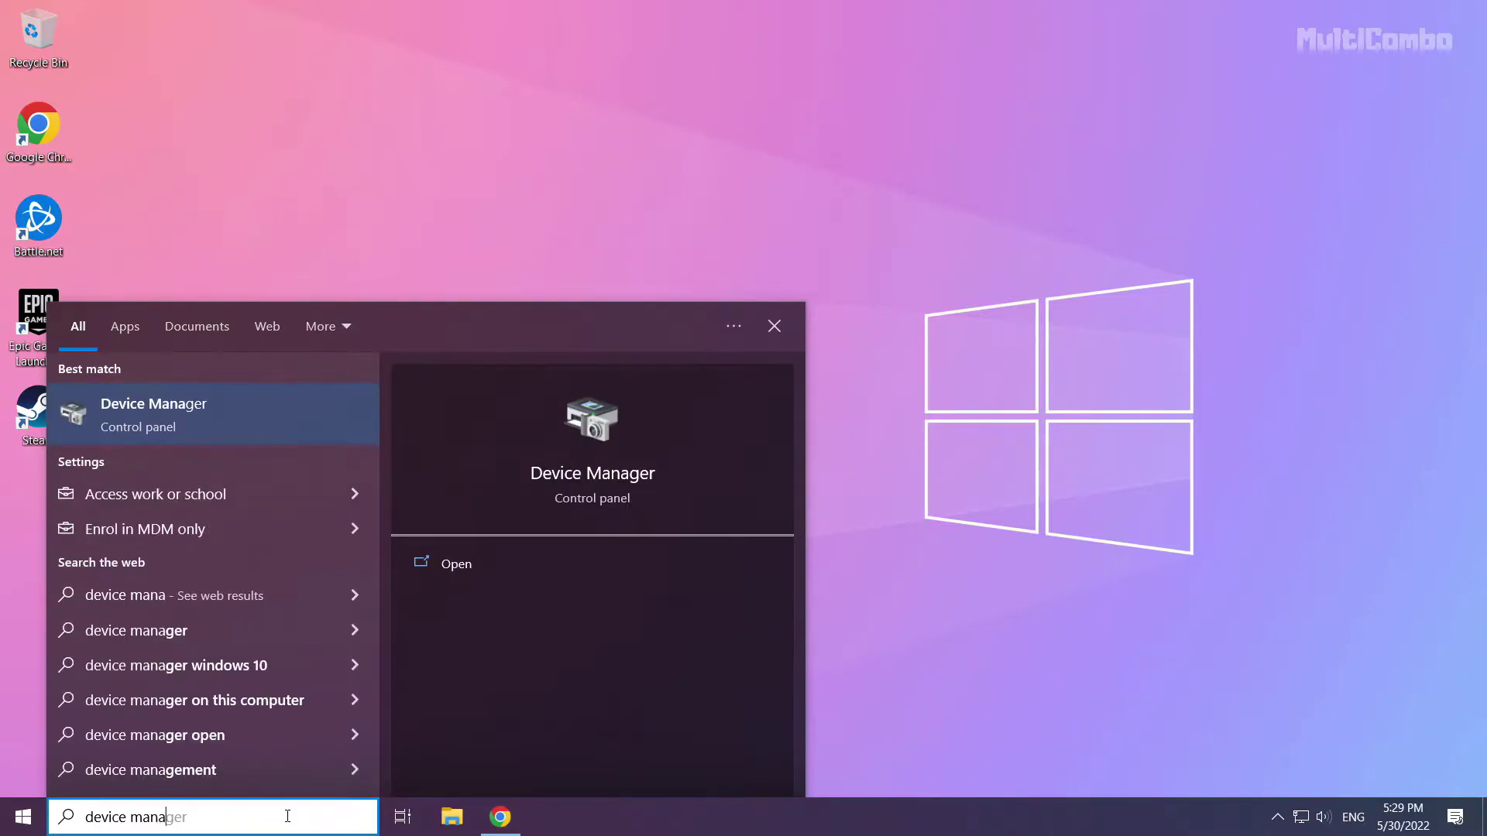
{"action": "type", "text": "ger"}
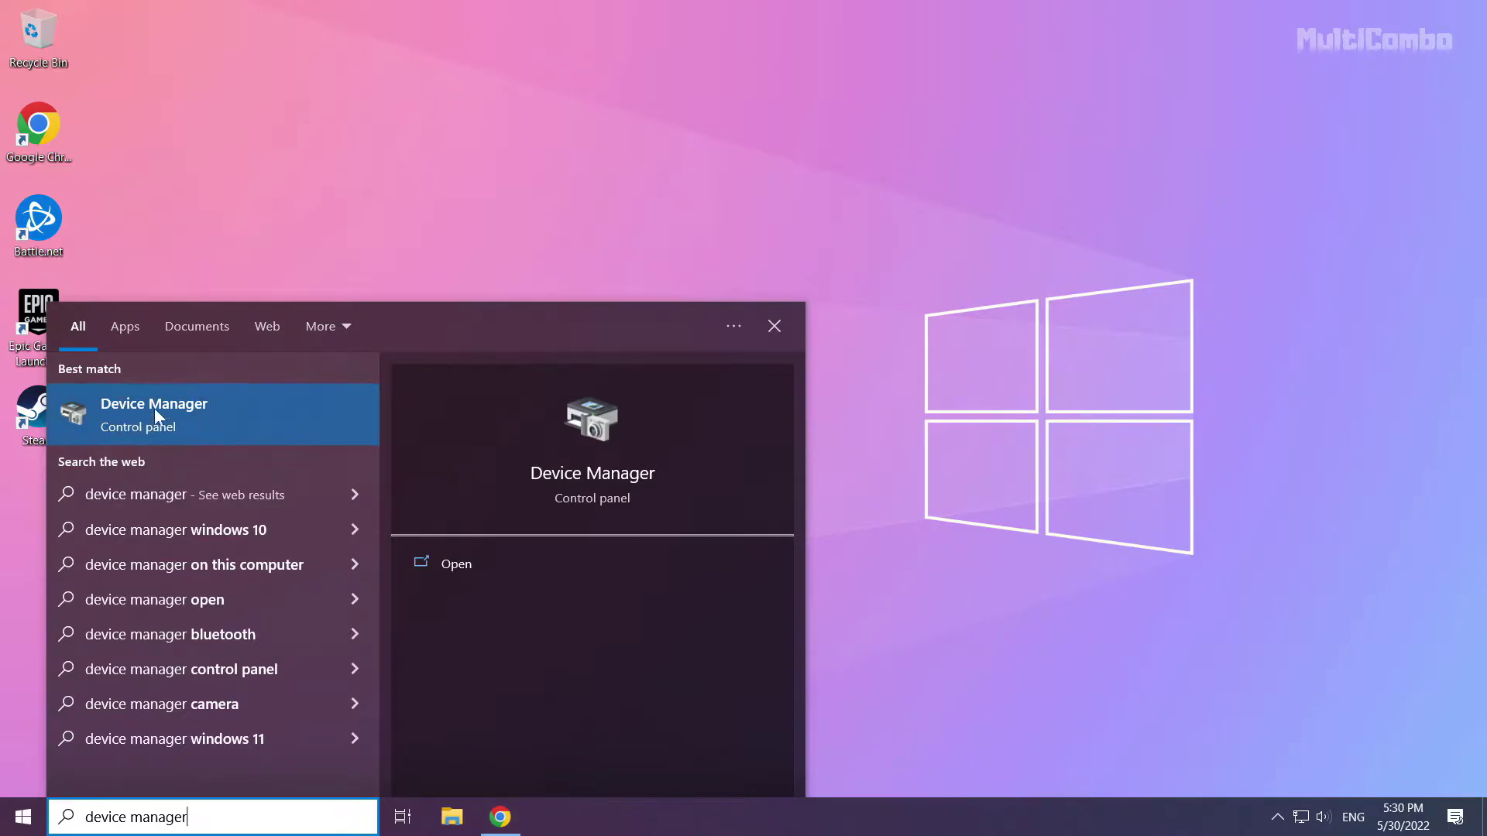
Expand Display adapters in Device Manager and select the NVIDIA GeForce GTX 1050 Ti.
{"action": "left_click", "coordinate": [169, 413]}
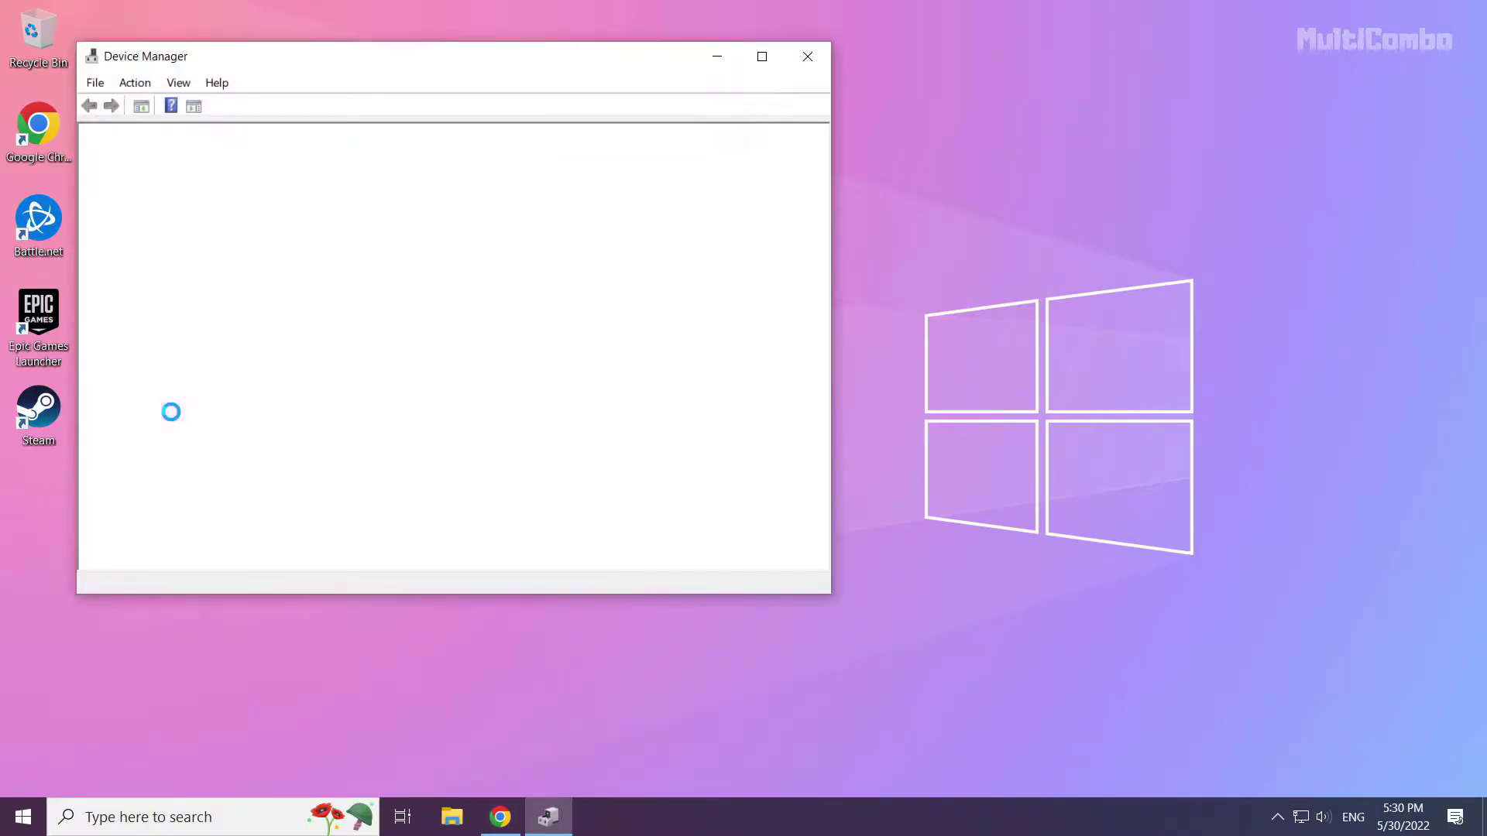
{"action": "left_click_drag", "start_coordinate": [343, 58], "coordinate": [627, 137]}
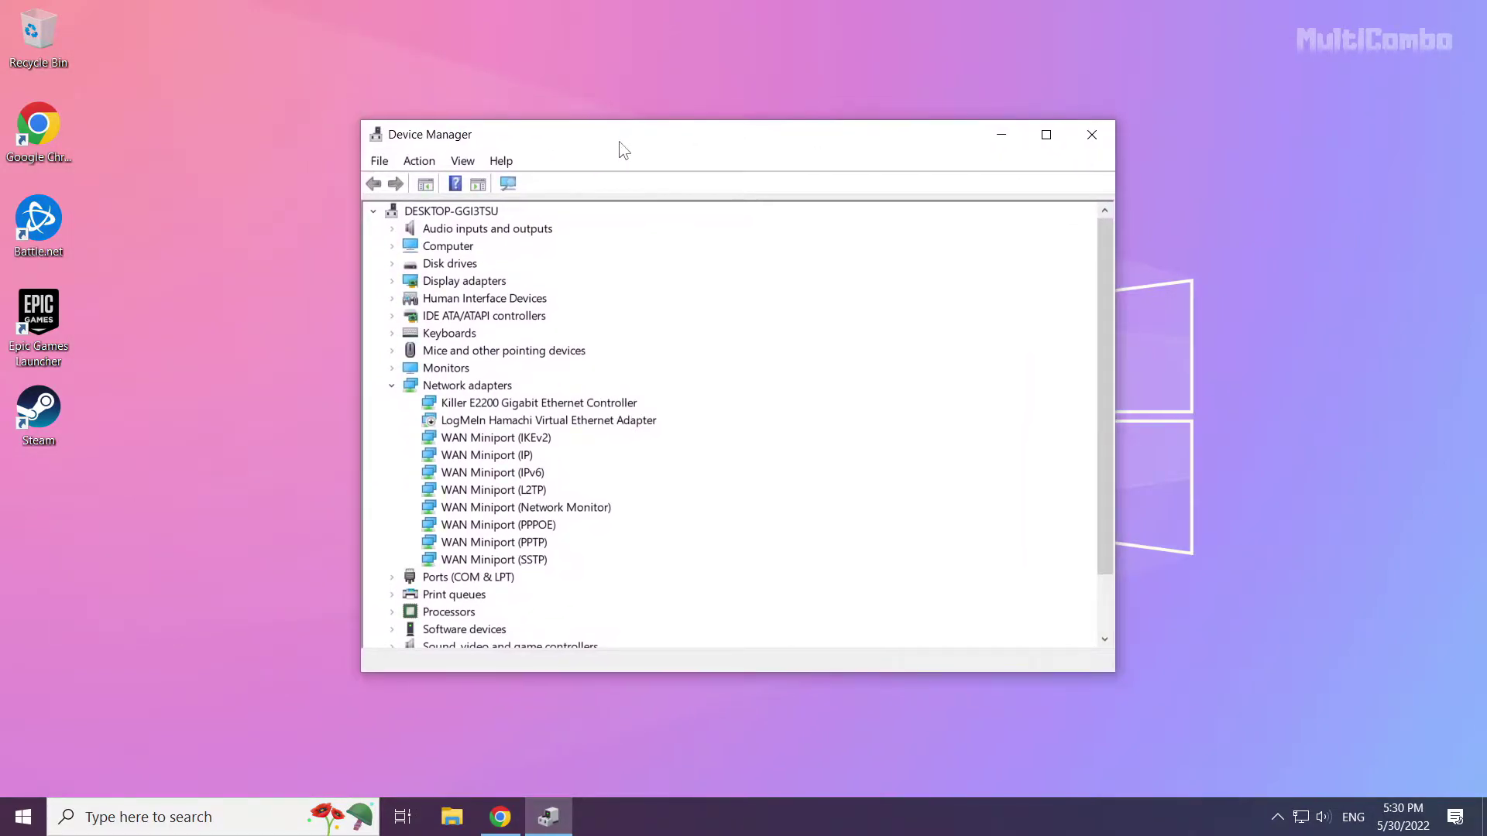
{"action": "left_click", "coordinate": [429, 282]}
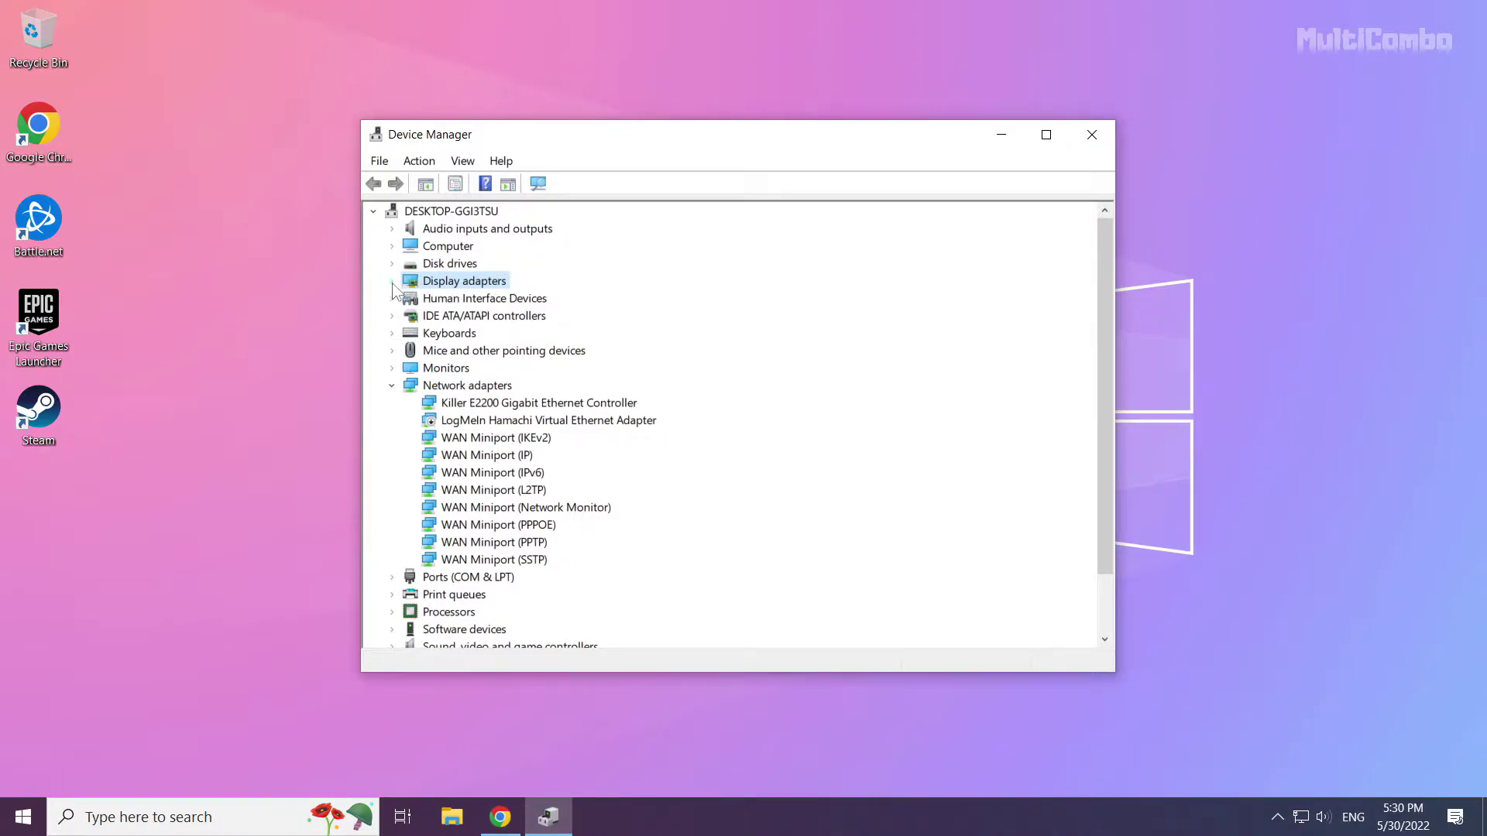
{"action": "left_click", "coordinate": [394, 281]}
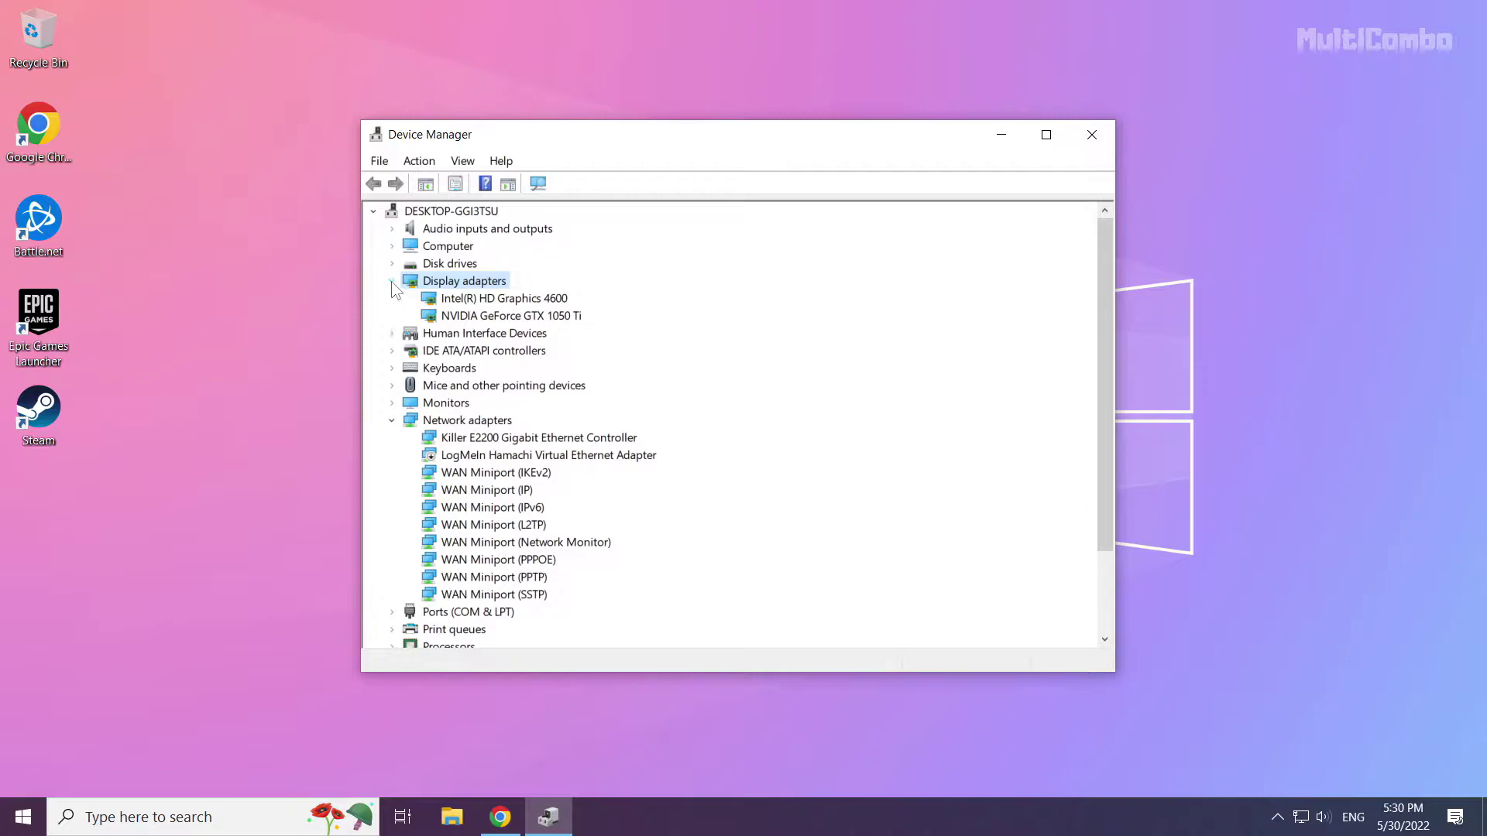
{"action": "left_click", "coordinate": [481, 316]}
{"action": "left_click", "coordinate": [488, 316]}
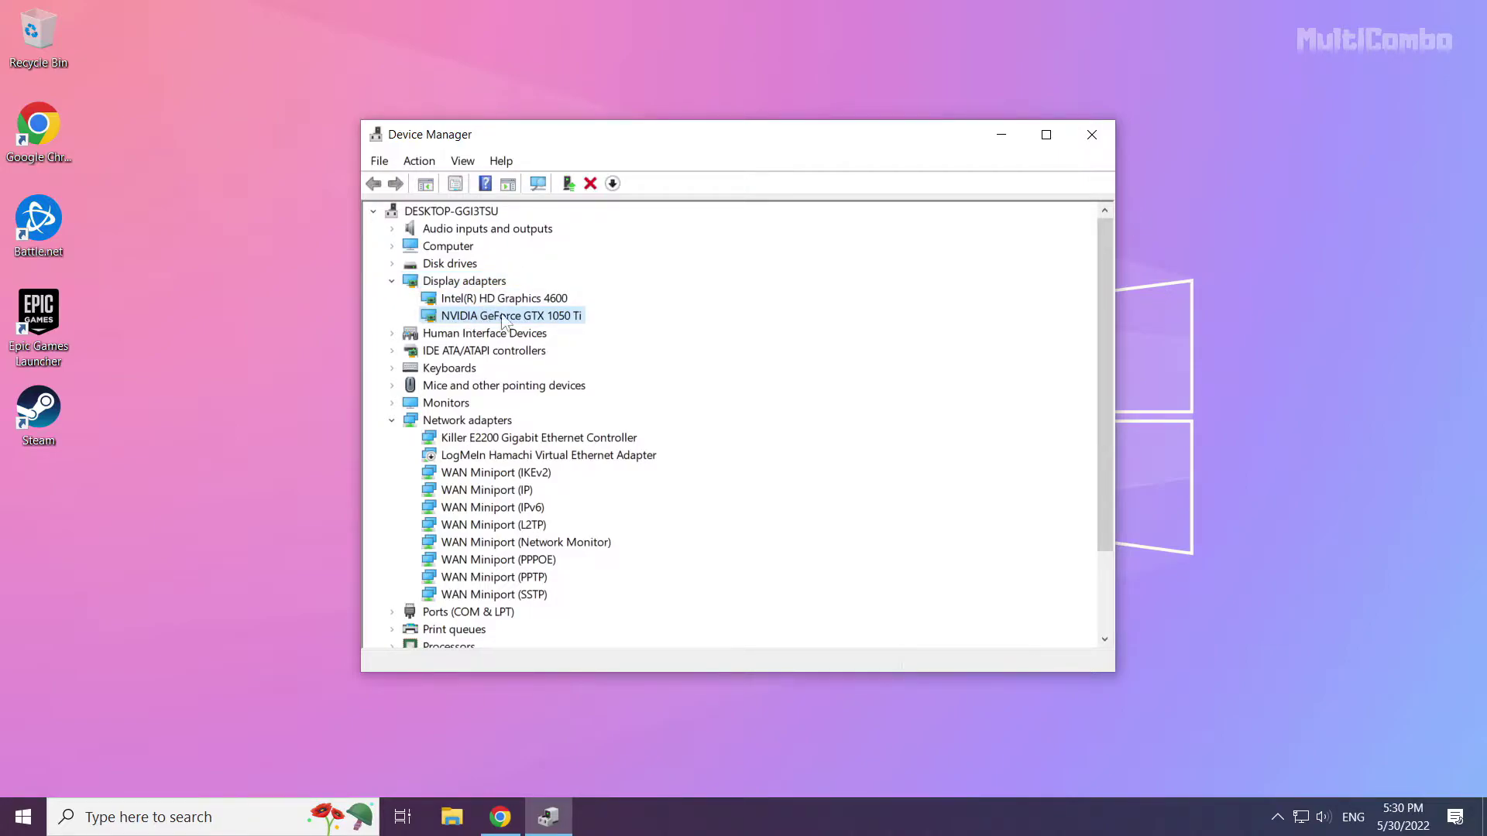
Run an automatic driver search for the GTX 1050 Ti, confirming the best driver is installed.
{"action": "right_click", "coordinate": [485, 314]}
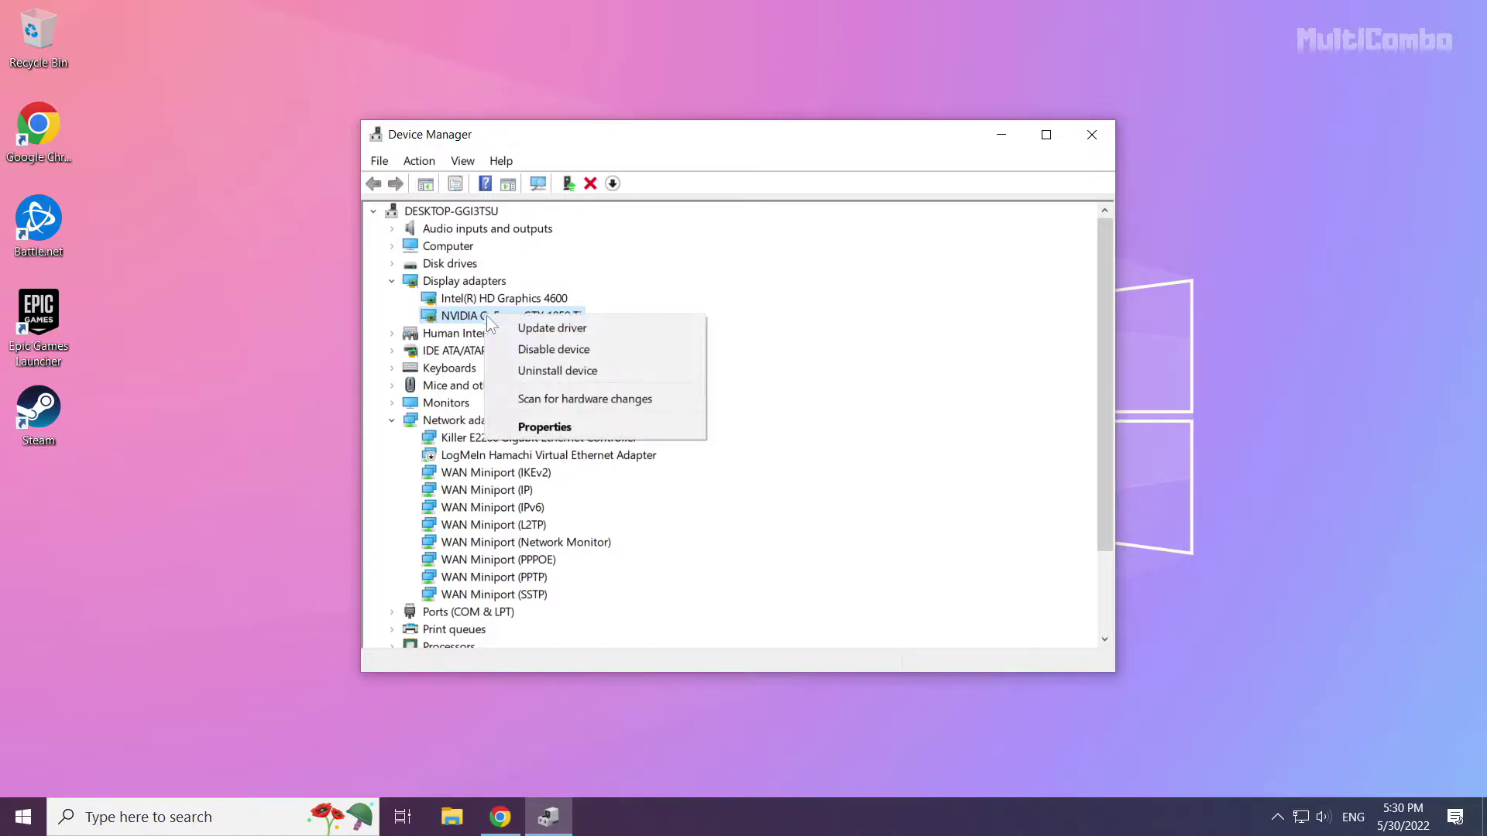
{"action": "left_click", "coordinate": [577, 334]}
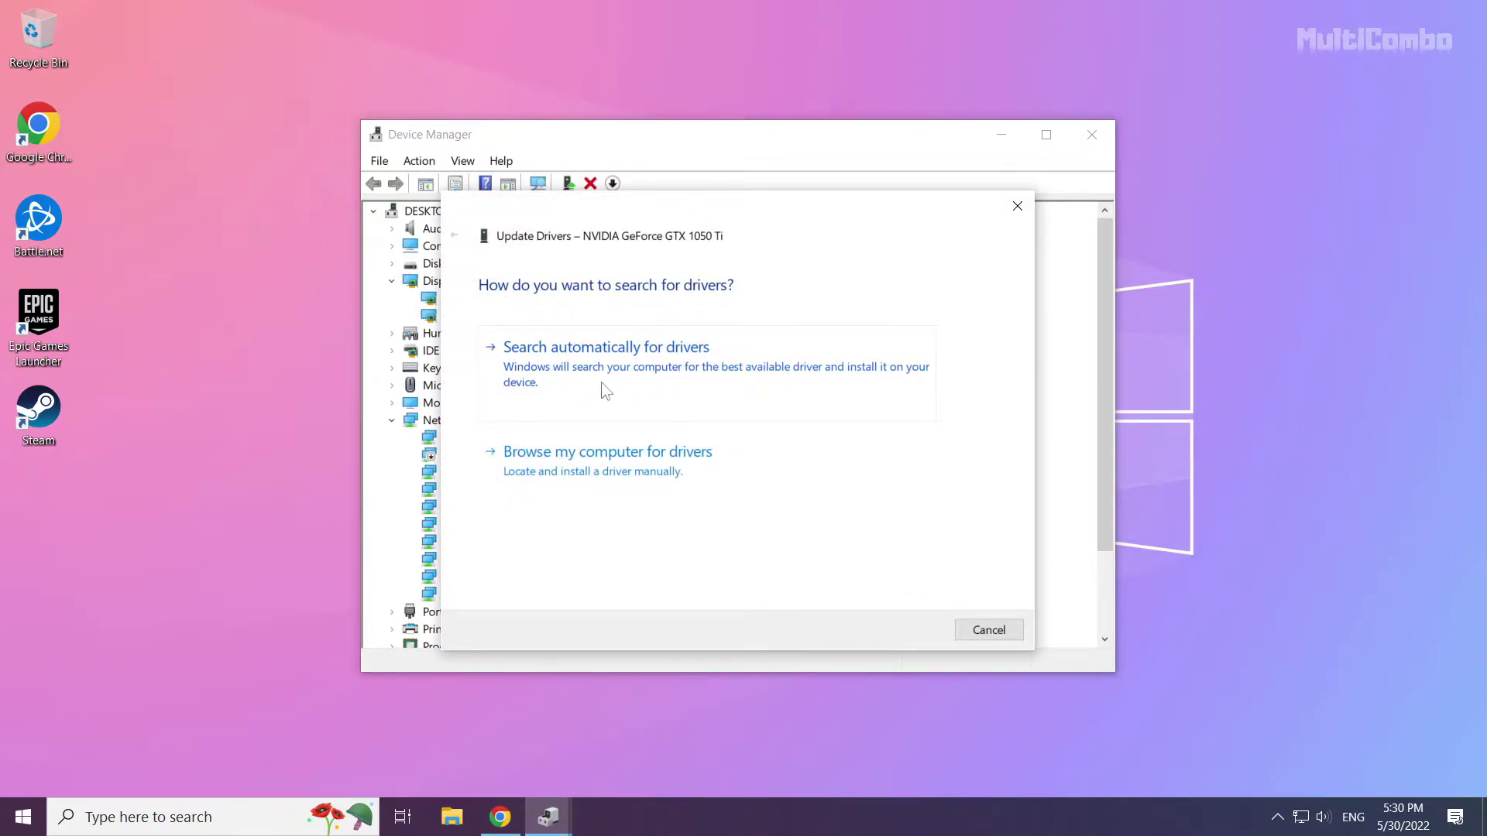
{"action": "left_click", "coordinate": [667, 395]}
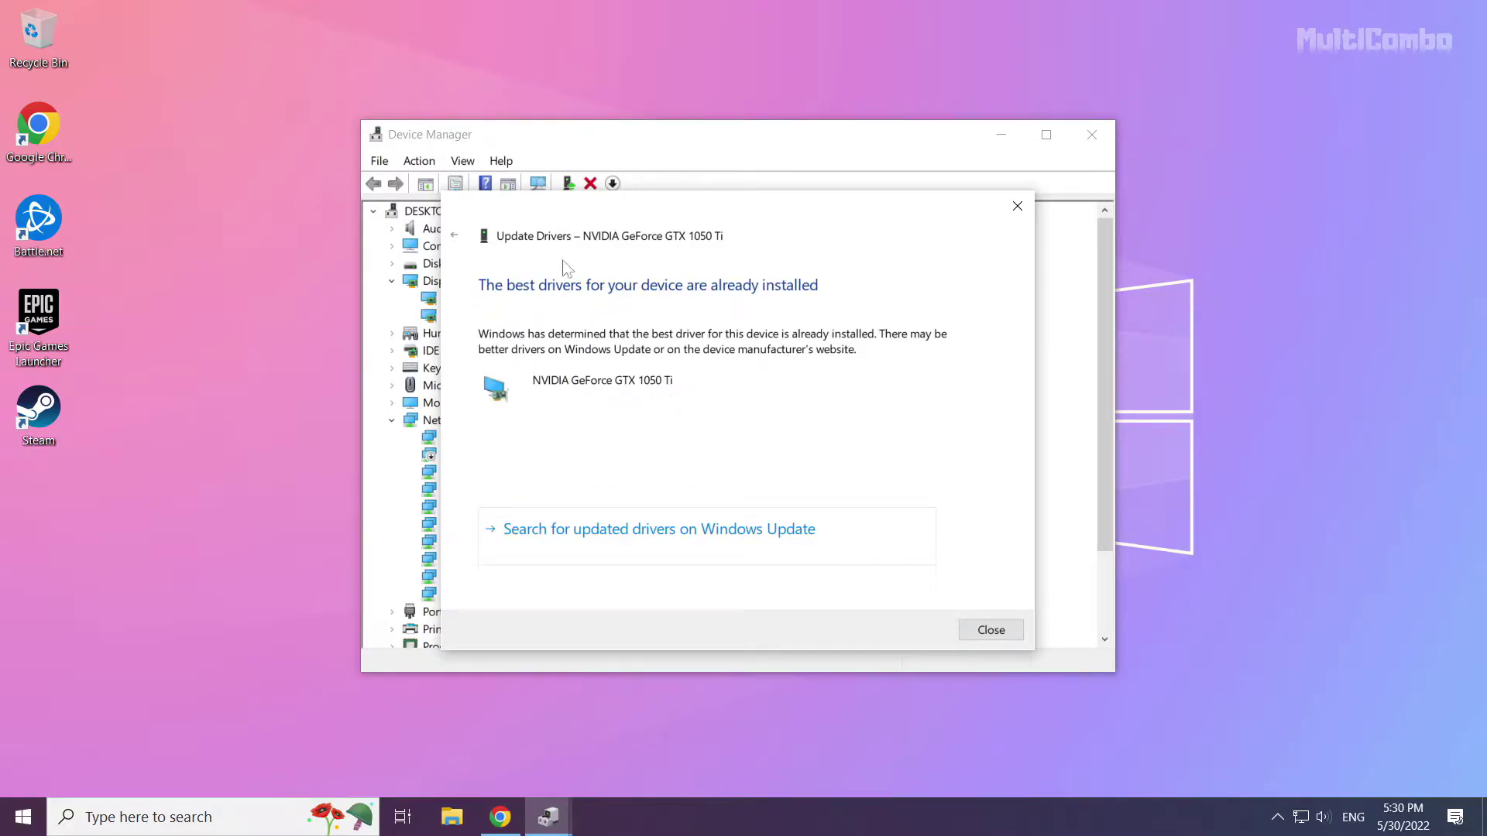
{"action": "left_click", "coordinate": [992, 631]}
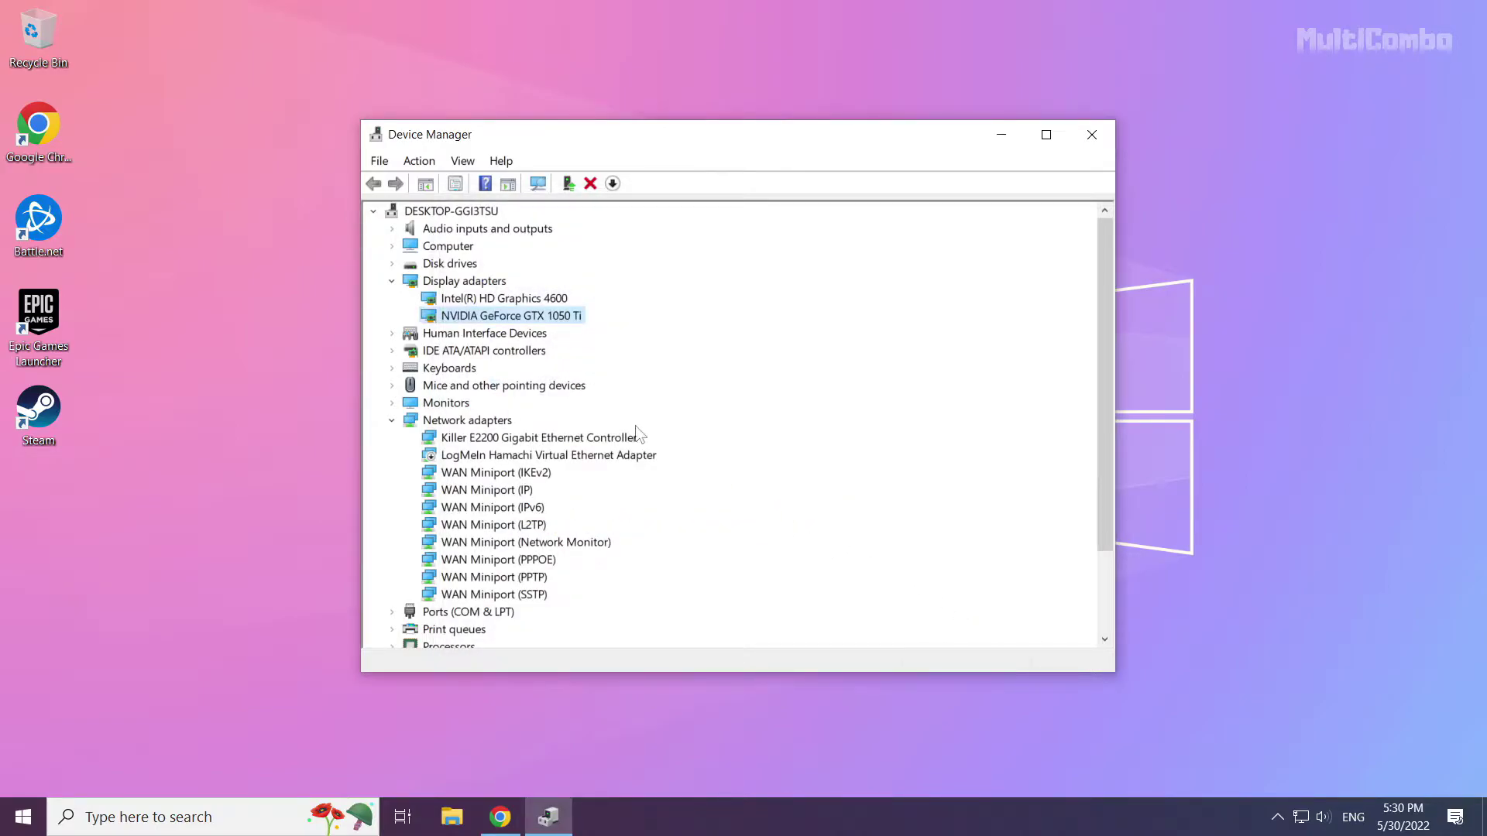
Run an automatic driver search for the Intel HD Graphics 4600, confirming the best driver is installed.
{"action": "left_click", "coordinate": [466, 301]}
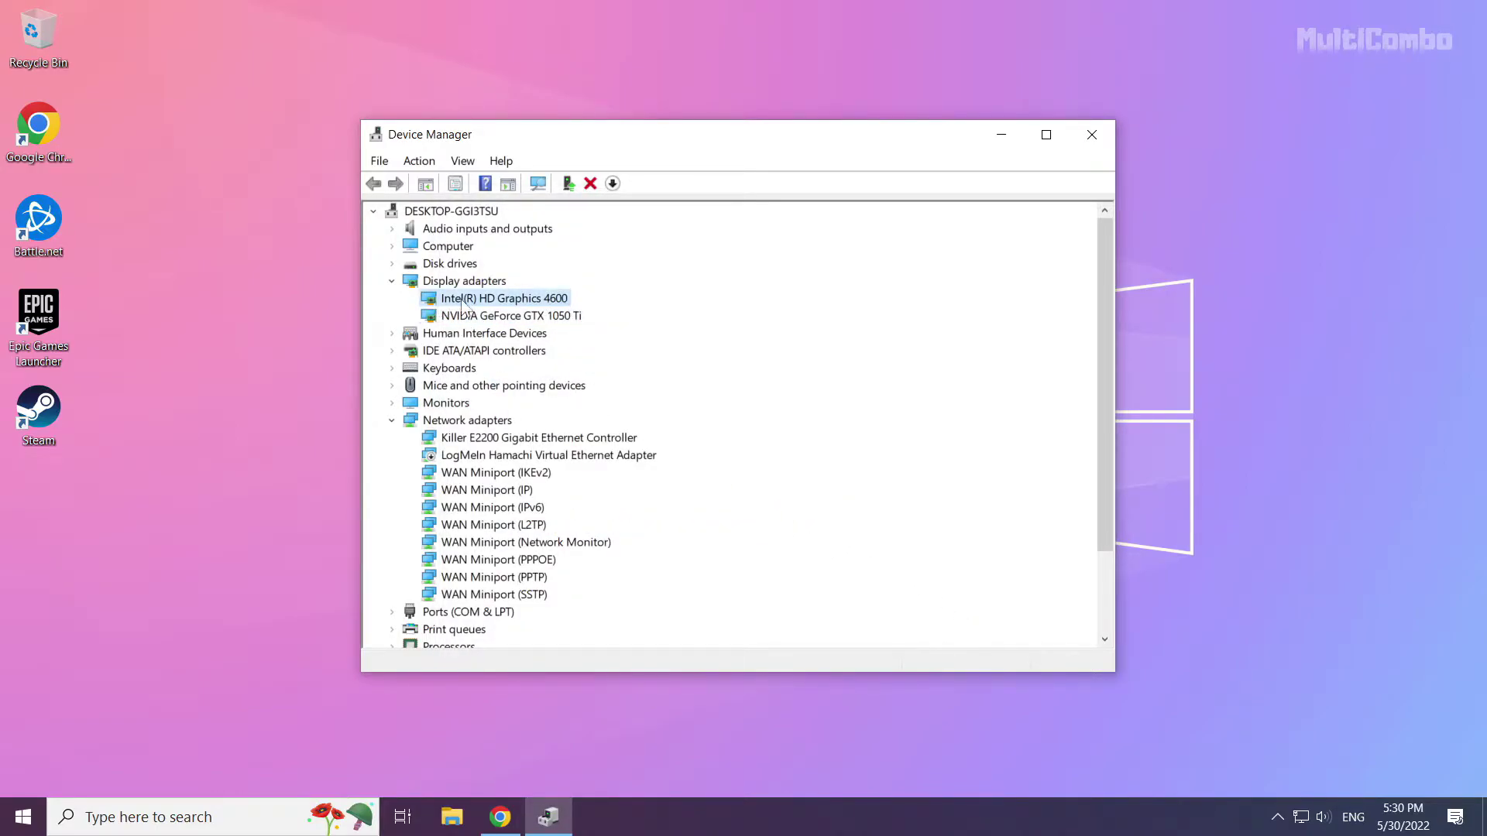
{"action": "right_click", "coordinate": [502, 305]}
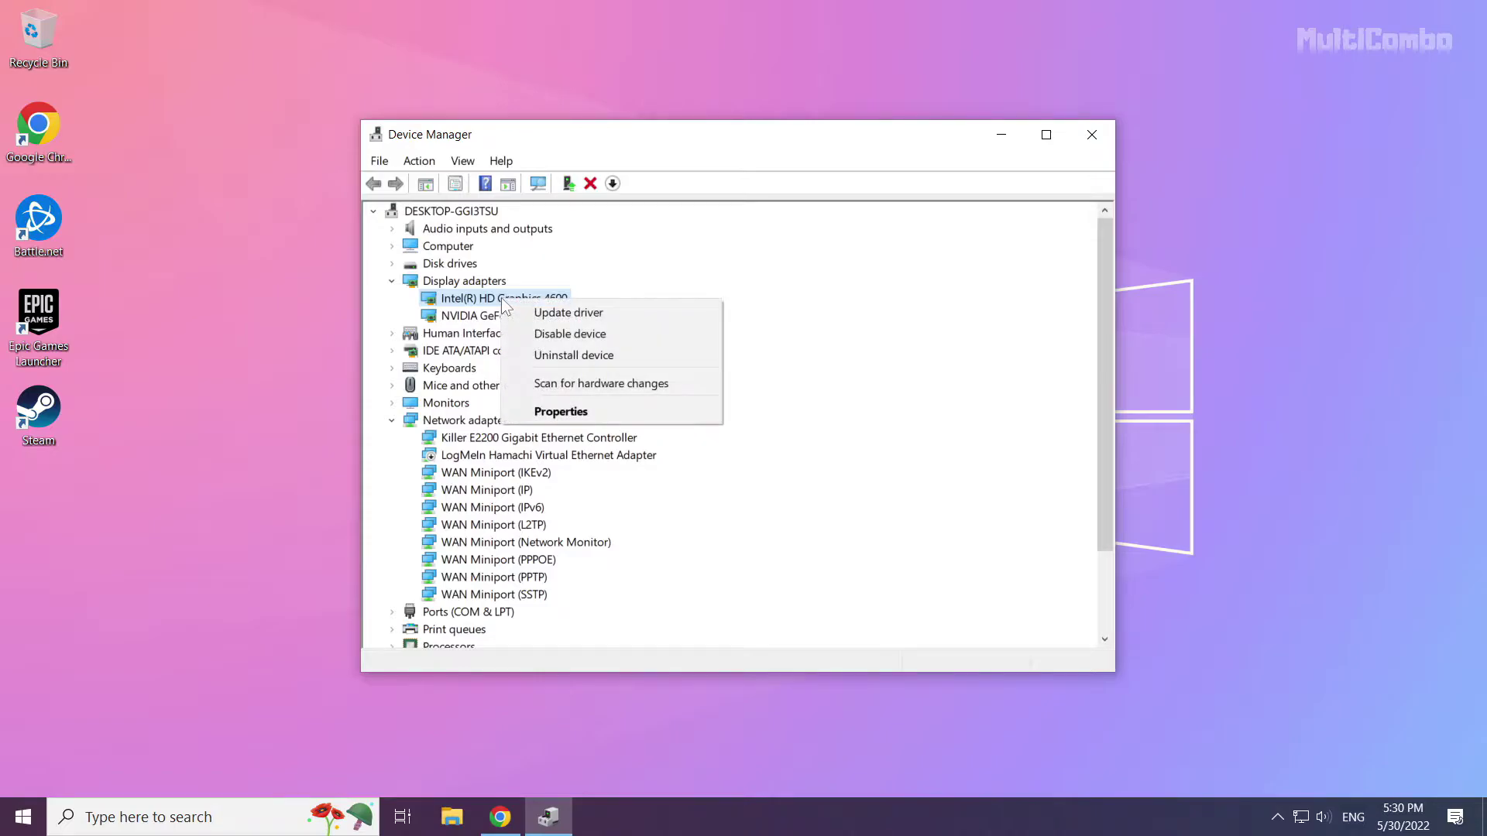
{"action": "left_click", "coordinate": [624, 315]}
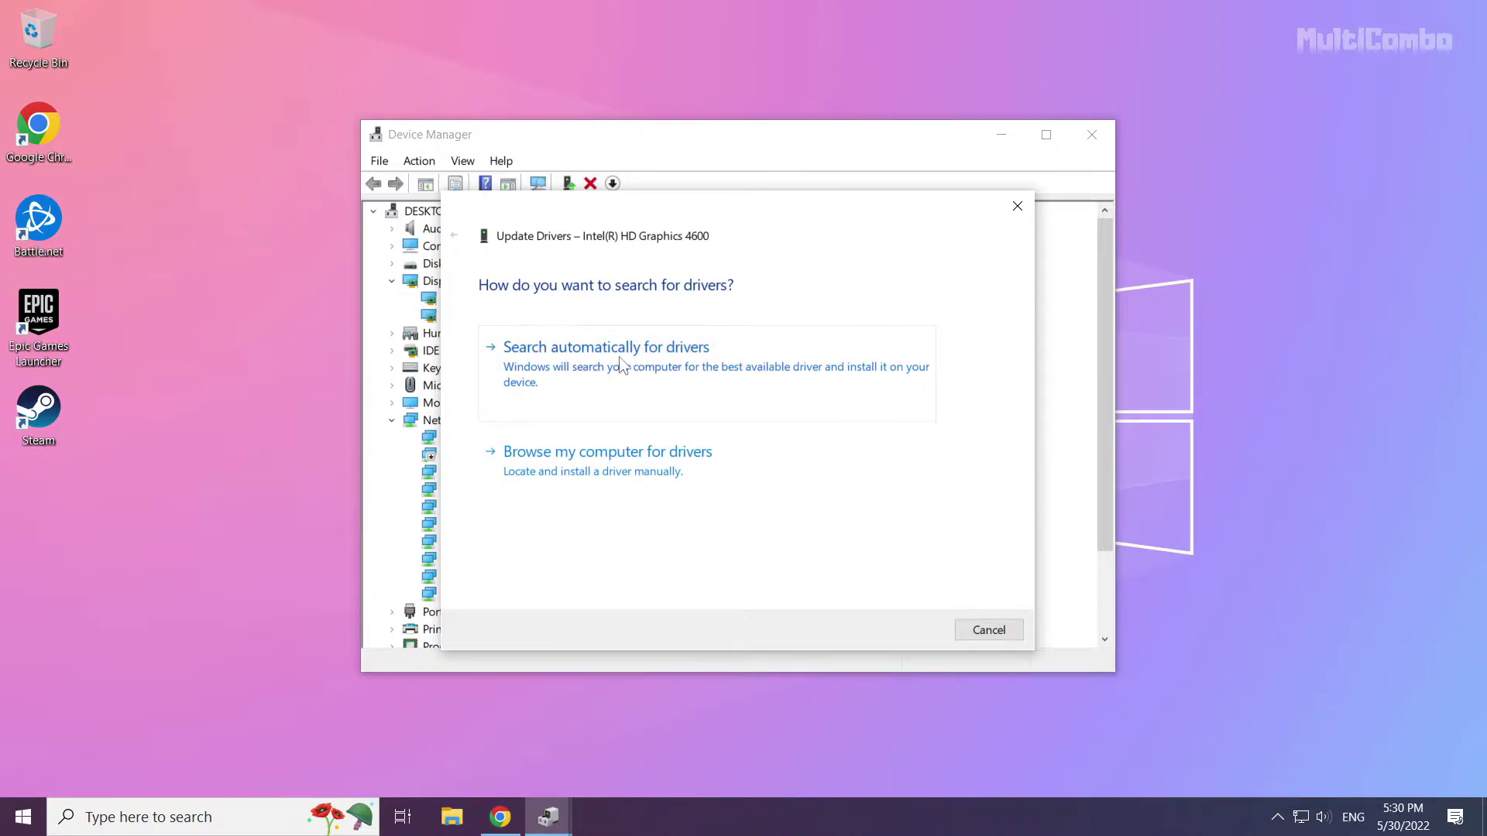
{"action": "left_click", "coordinate": [615, 396]}
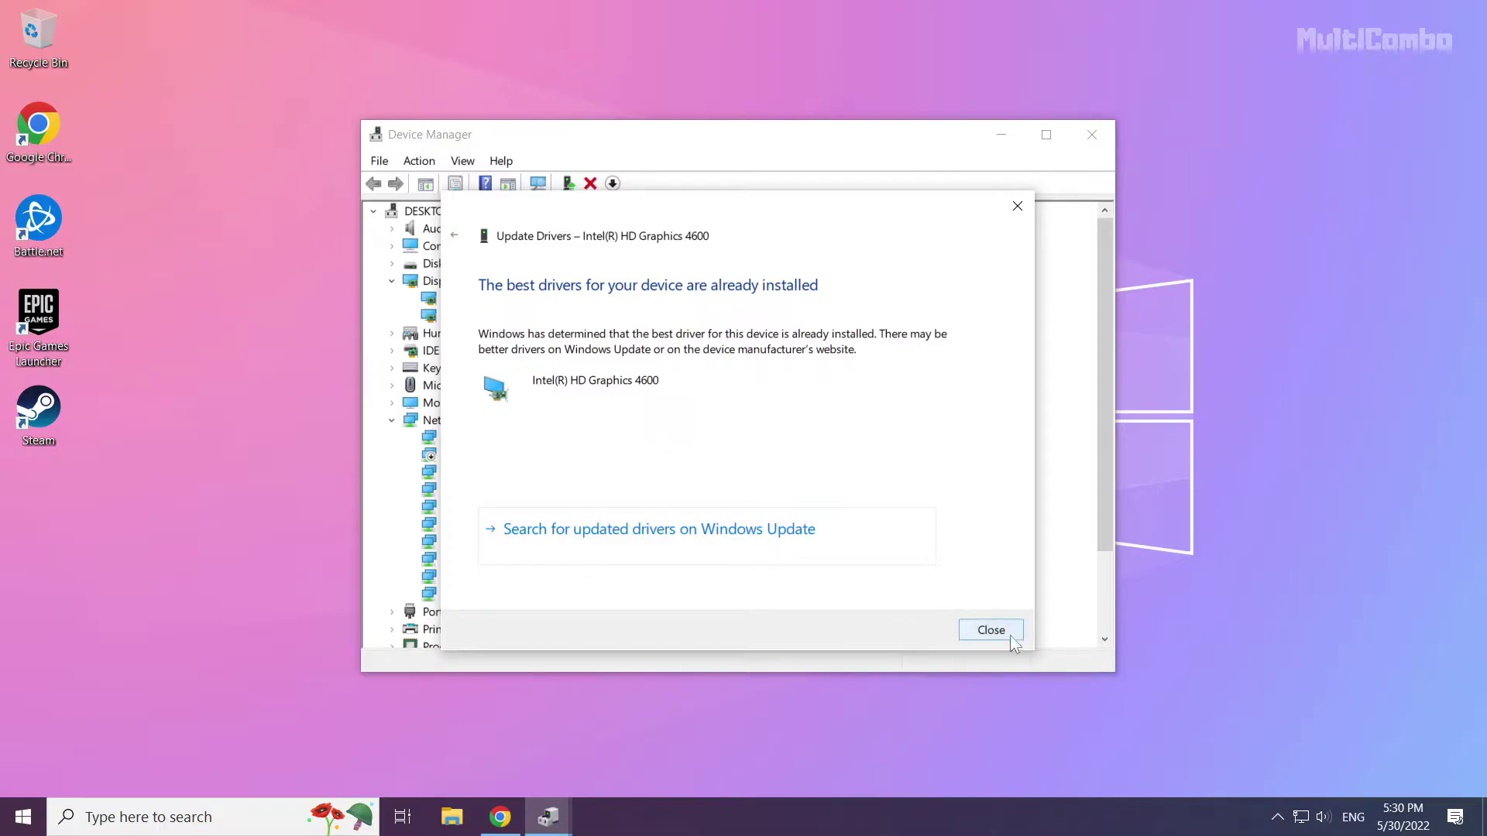
{"action": "left_click", "coordinate": [991, 631]}
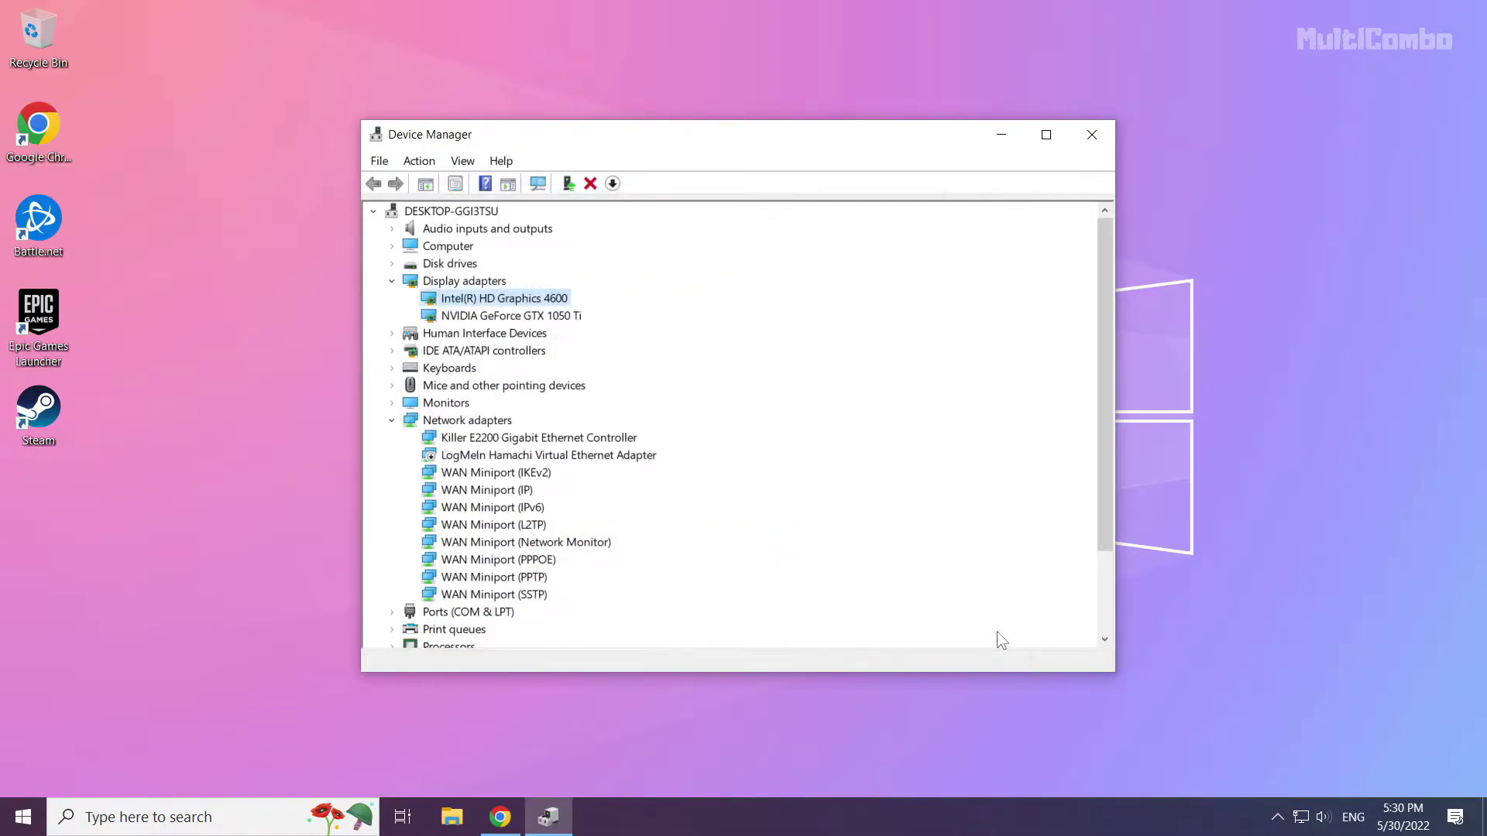
Close Device Manager and search Windows for 'update'.
{"action": "left_click", "coordinate": [1092, 138]}
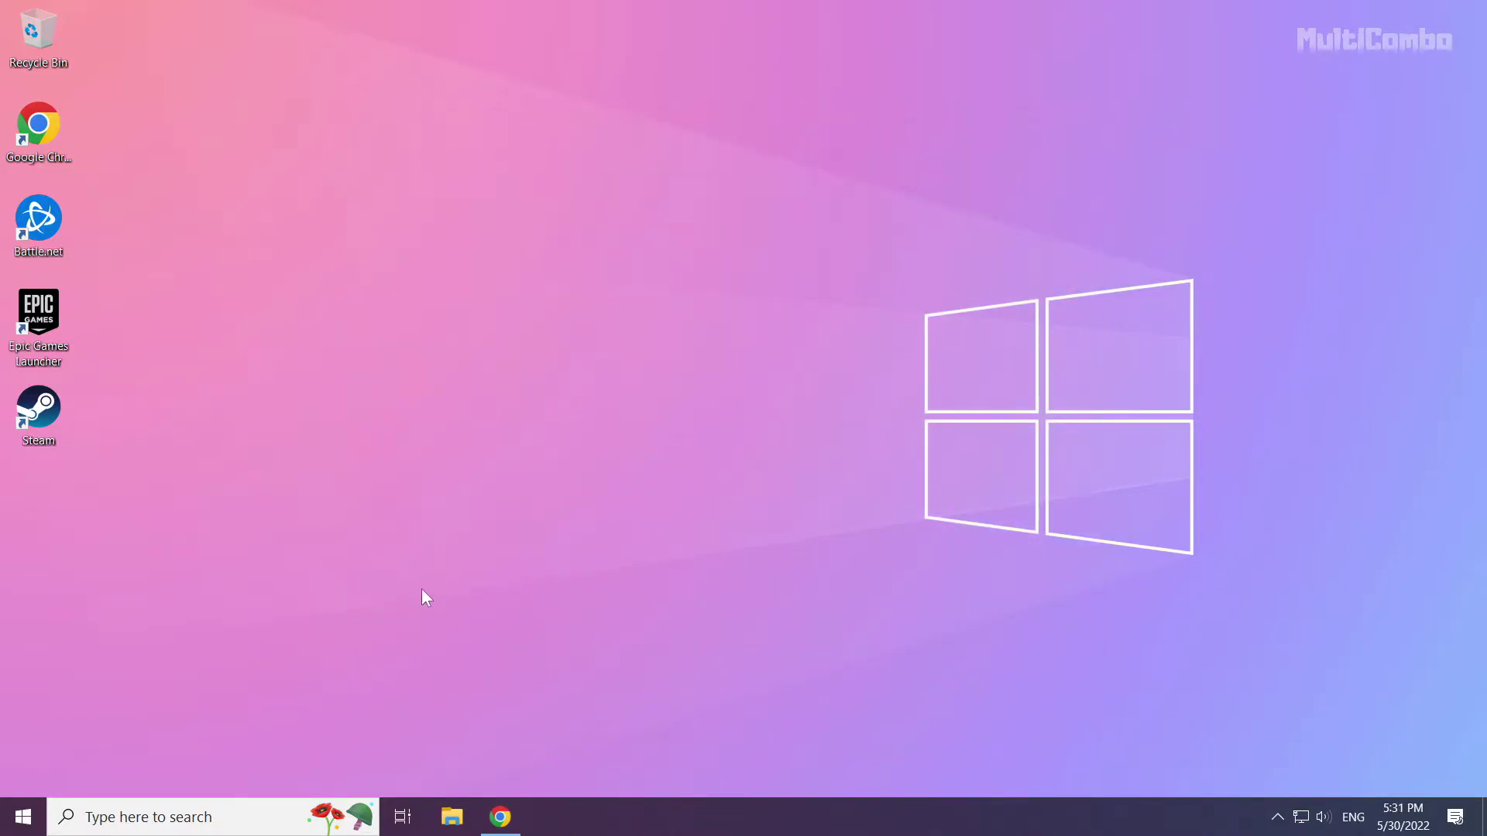
{"action": "left_click", "coordinate": [182, 820]}
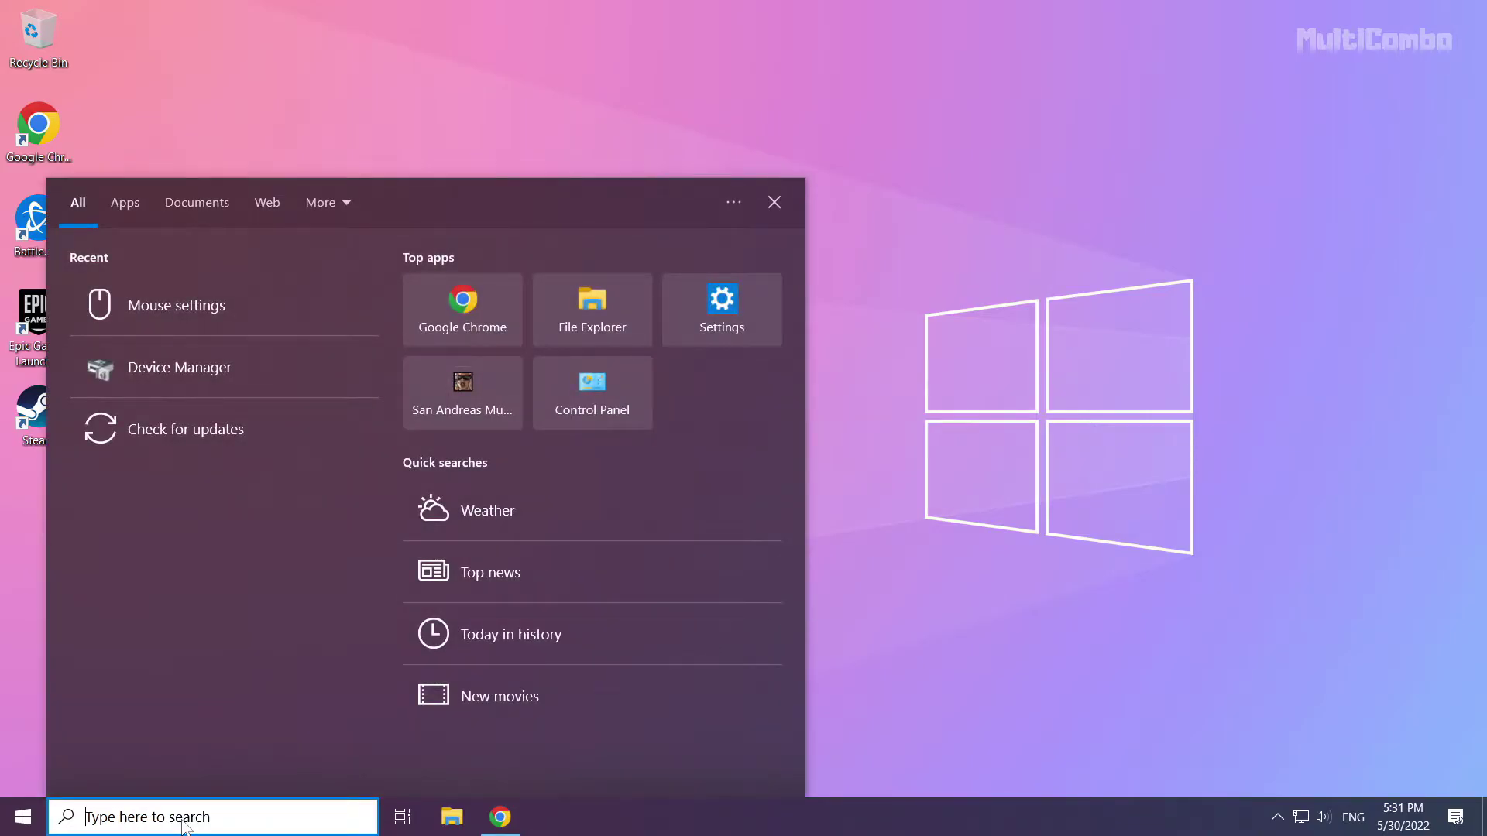
{"action": "type", "text": "update"}
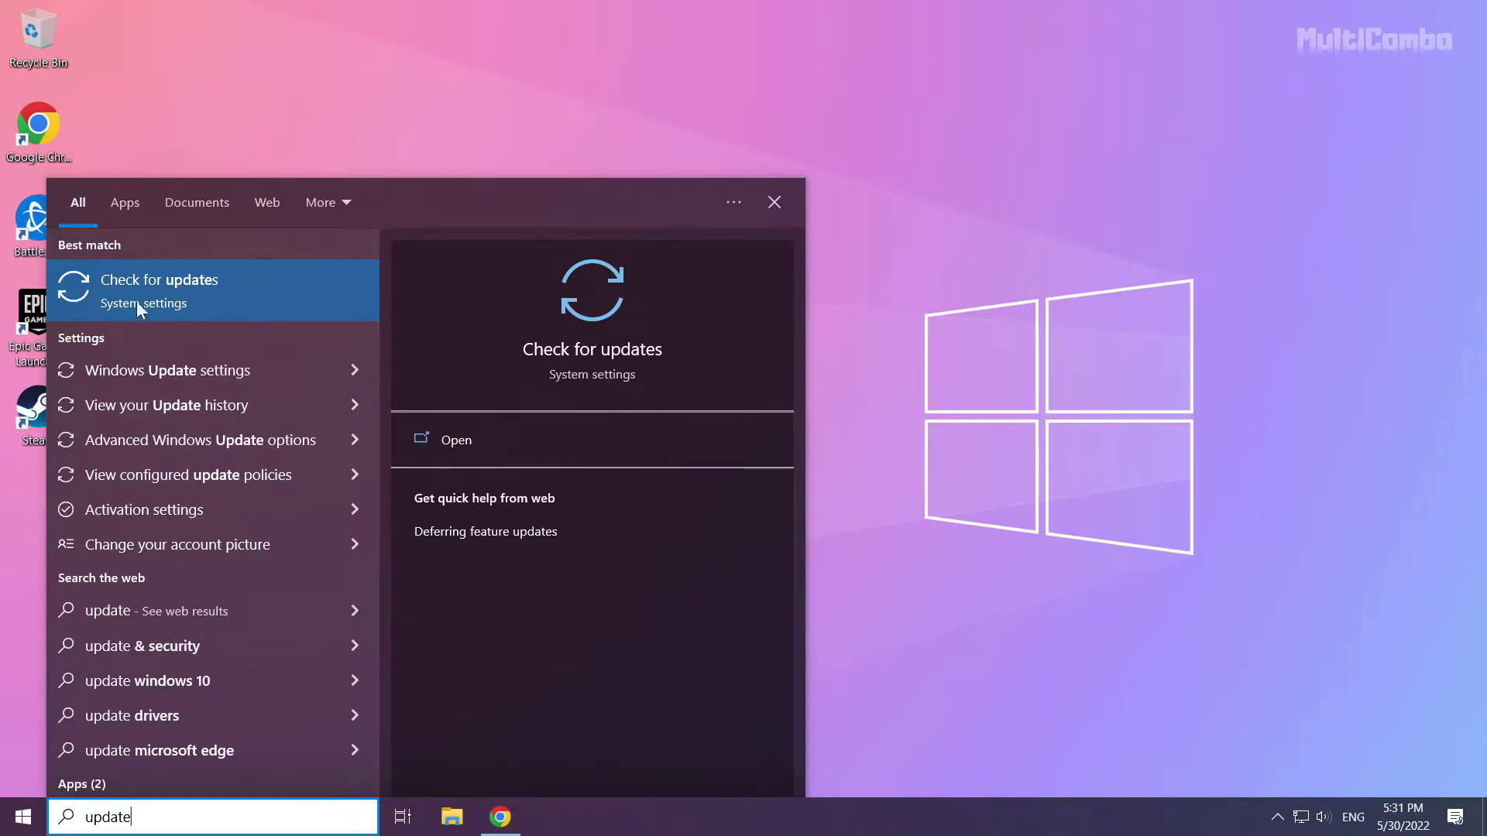
Check Windows Update for new updates, confirm the PC is up to date, and close Settings.
{"action": "left_click", "coordinate": [204, 289]}
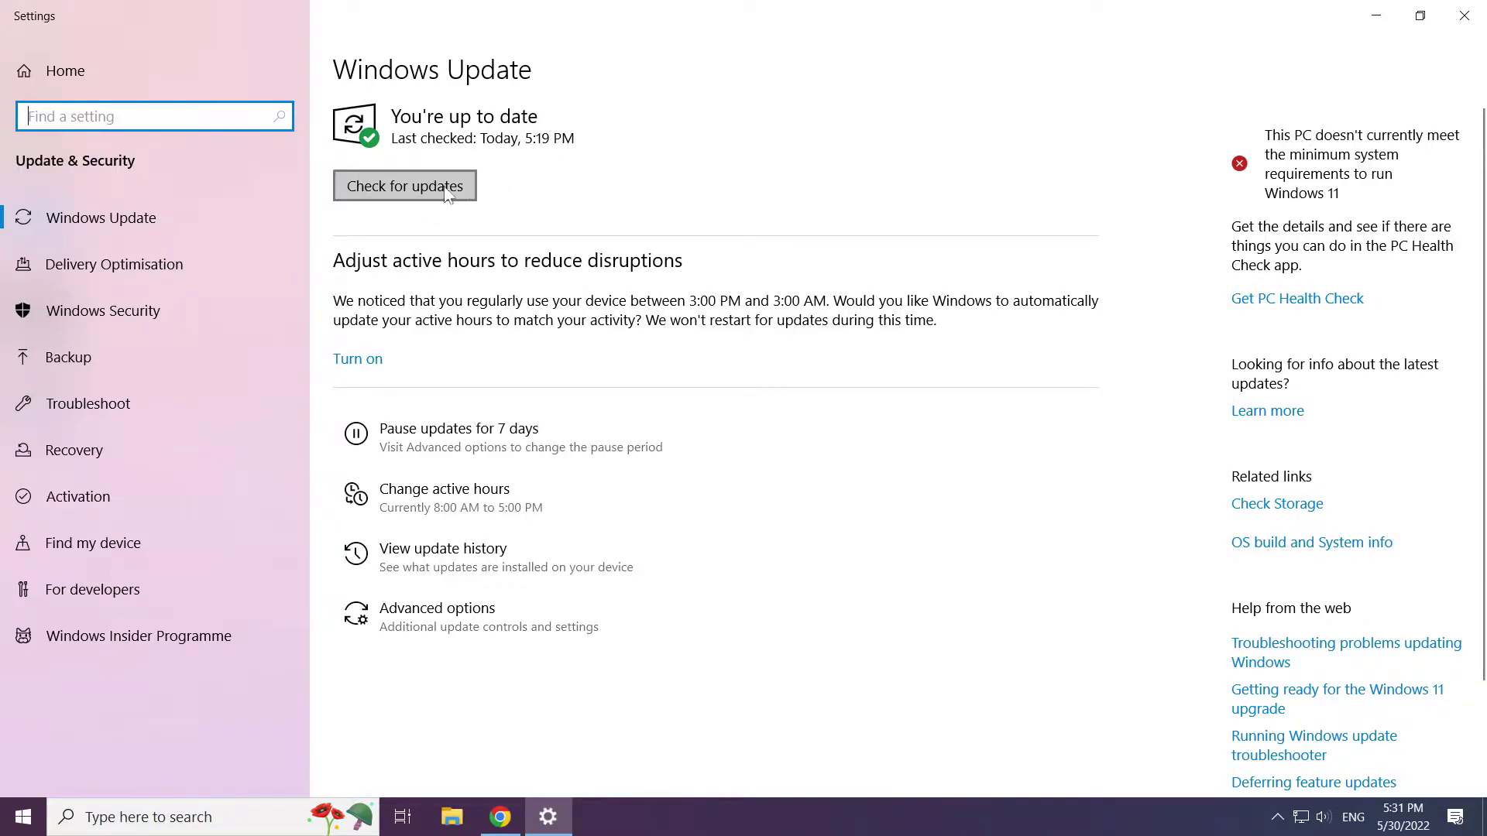
{"action": "left_click", "coordinate": [408, 185]}
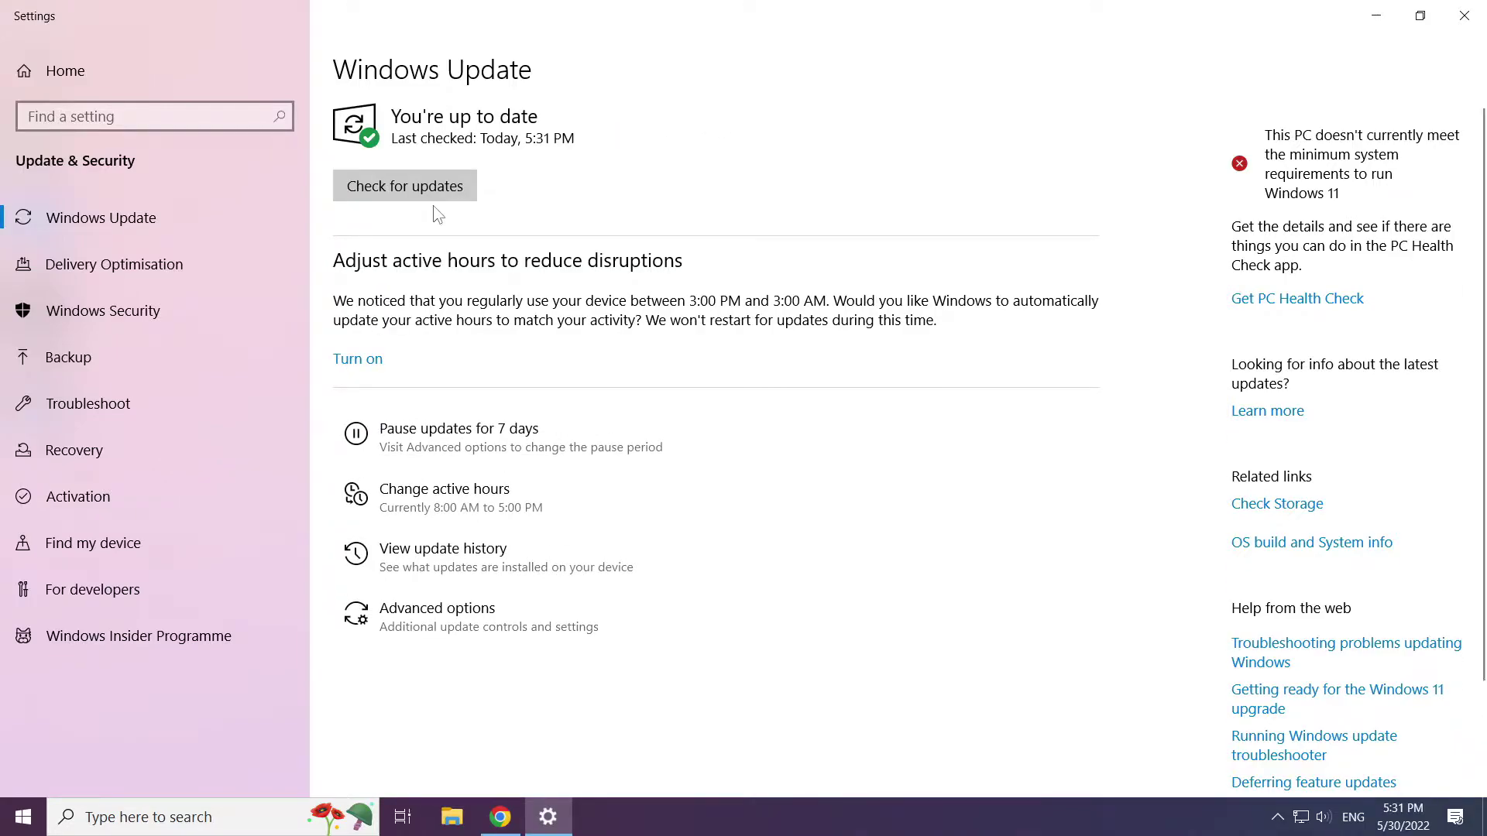
{"action": "left_click", "coordinate": [1468, 23]}
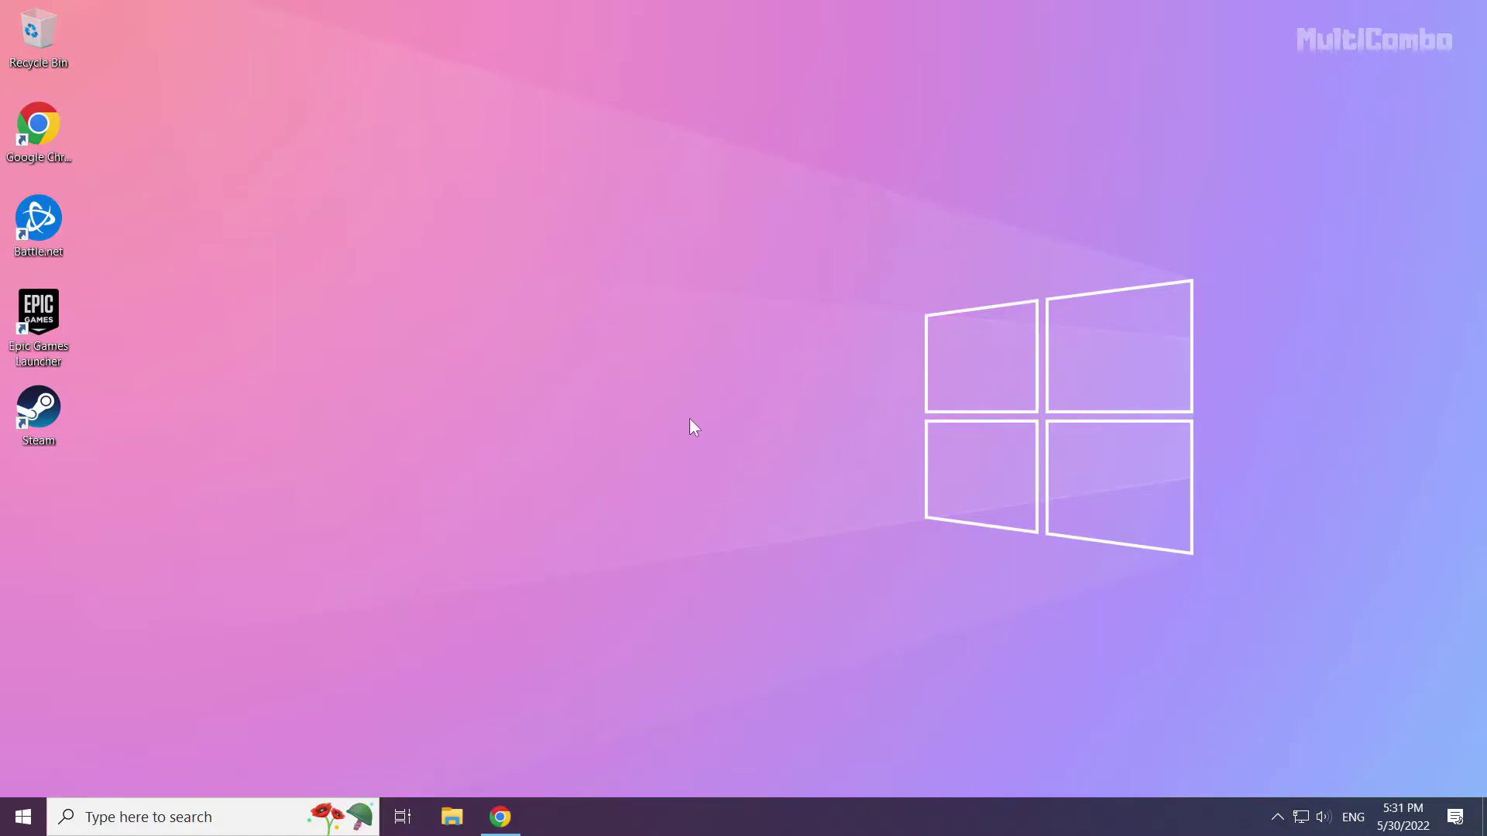
Download the DirectX End-User Runtime Web Installer from the Microsoft Download Center page in Chrome.
{"action": "left_click", "coordinate": [508, 823]}
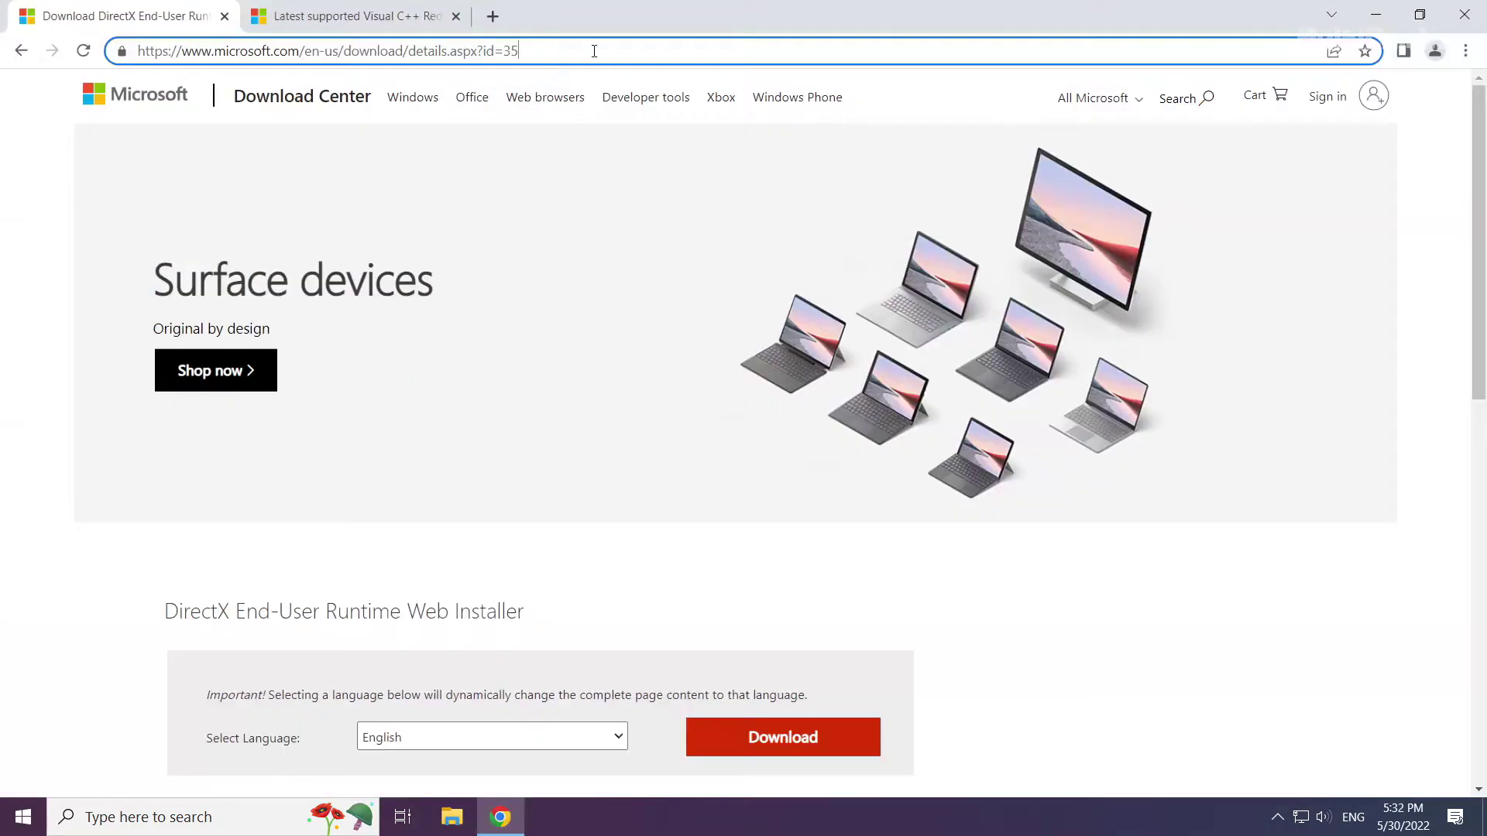
{"action": "left_click_drag", "start_coordinate": [593, 51], "coordinate": [624, 46]}
{"action": "left_click", "coordinate": [613, 566]}
{"action": "scroll", "coordinate": [596, 564], "scroll_direction": "down", "scroll_amount": 1}
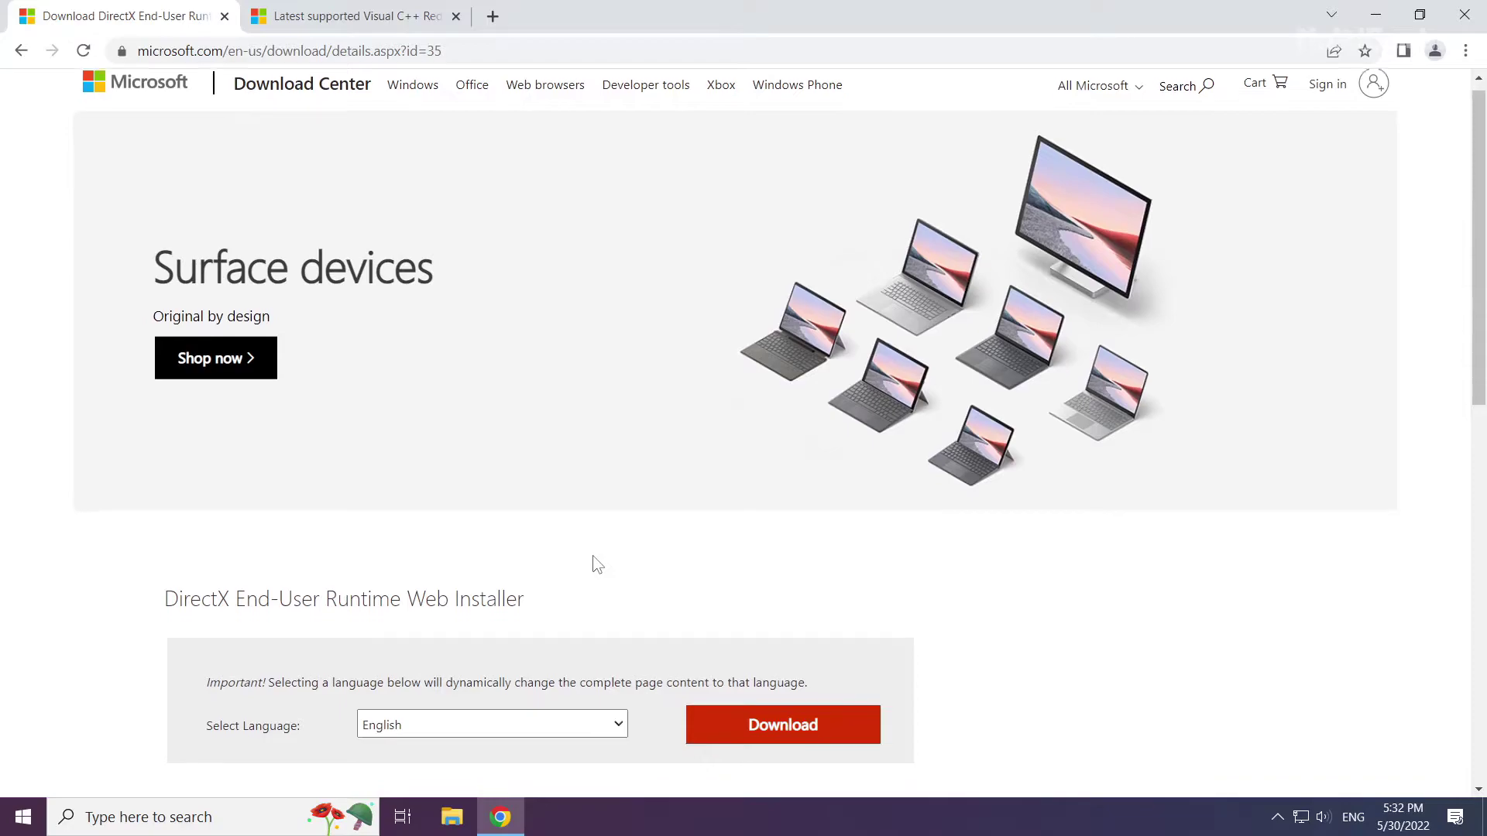
{"action": "scroll", "coordinate": [592, 564], "scroll_direction": "down", "scroll_amount": 2}
{"action": "left_click_drag", "start_coordinate": [532, 420], "coordinate": [145, 416]}
{"action": "left_click", "coordinate": [140, 415]}
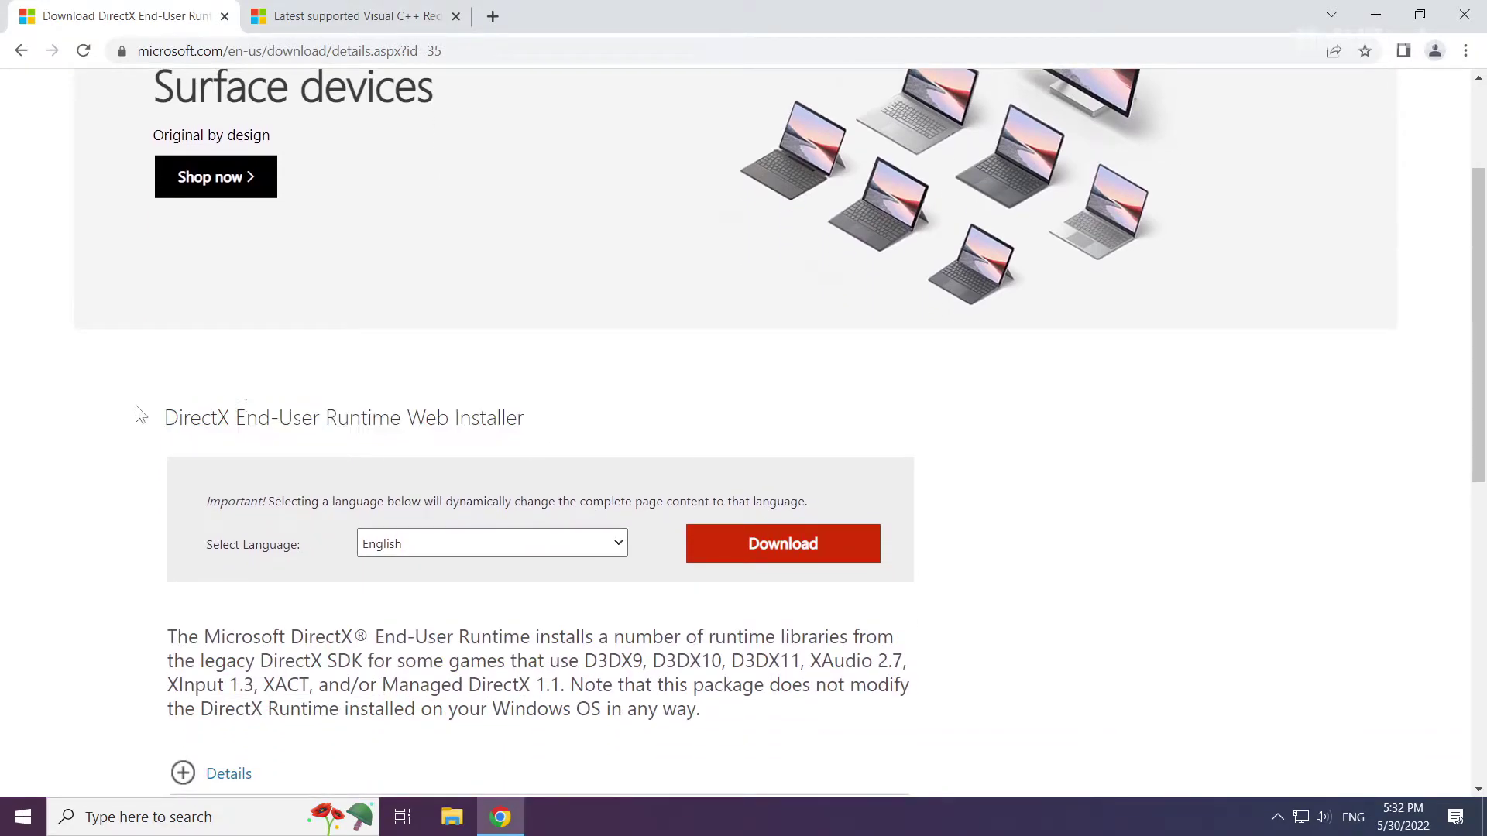
{"action": "left_click", "coordinate": [787, 555]}
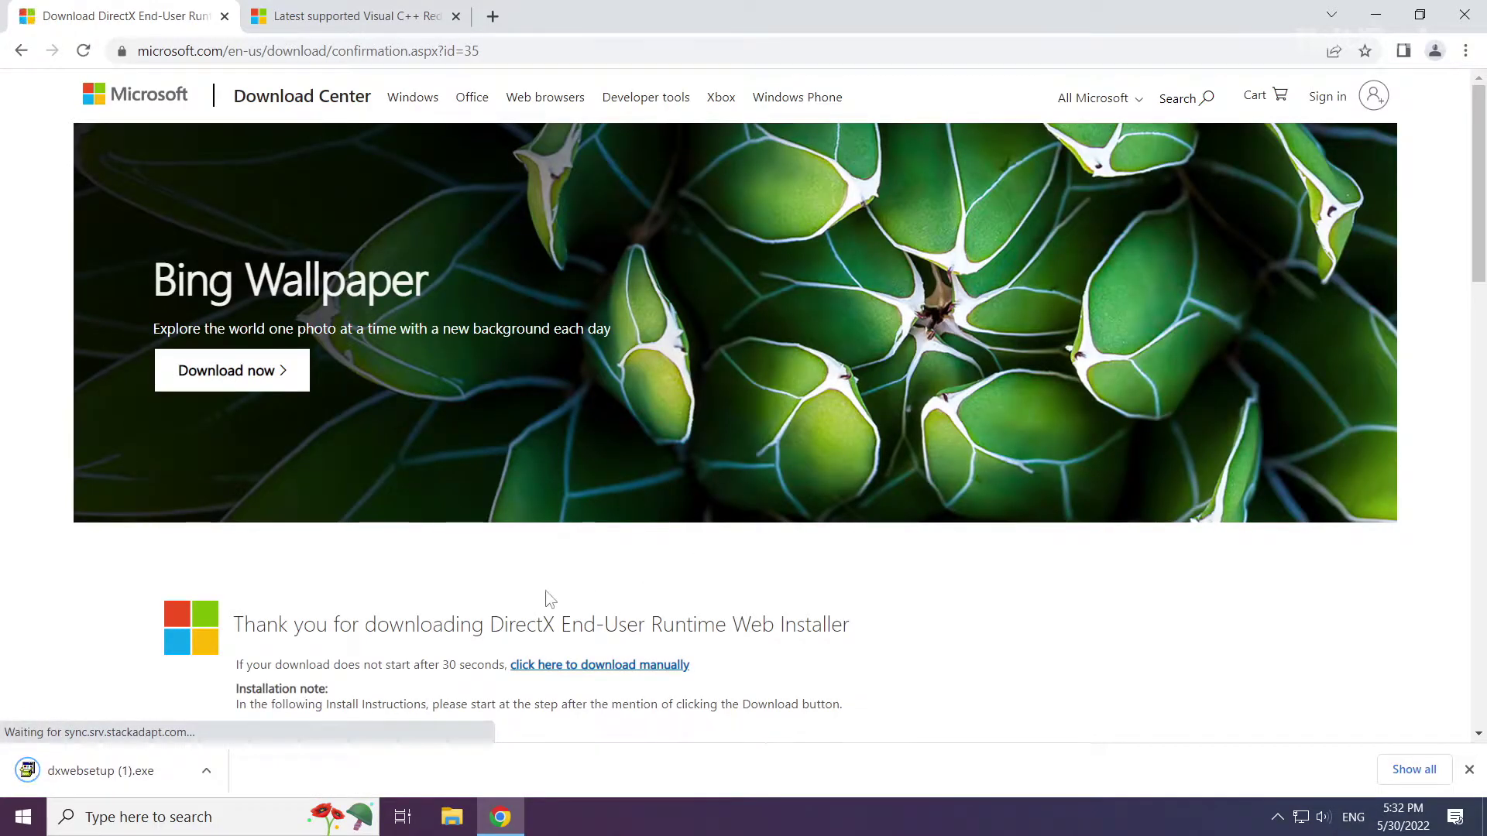
Run dxwebsetup.exe, accept the license, decline the Bing Bar, and finish DirectX setup.
{"action": "left_click", "coordinate": [102, 769]}
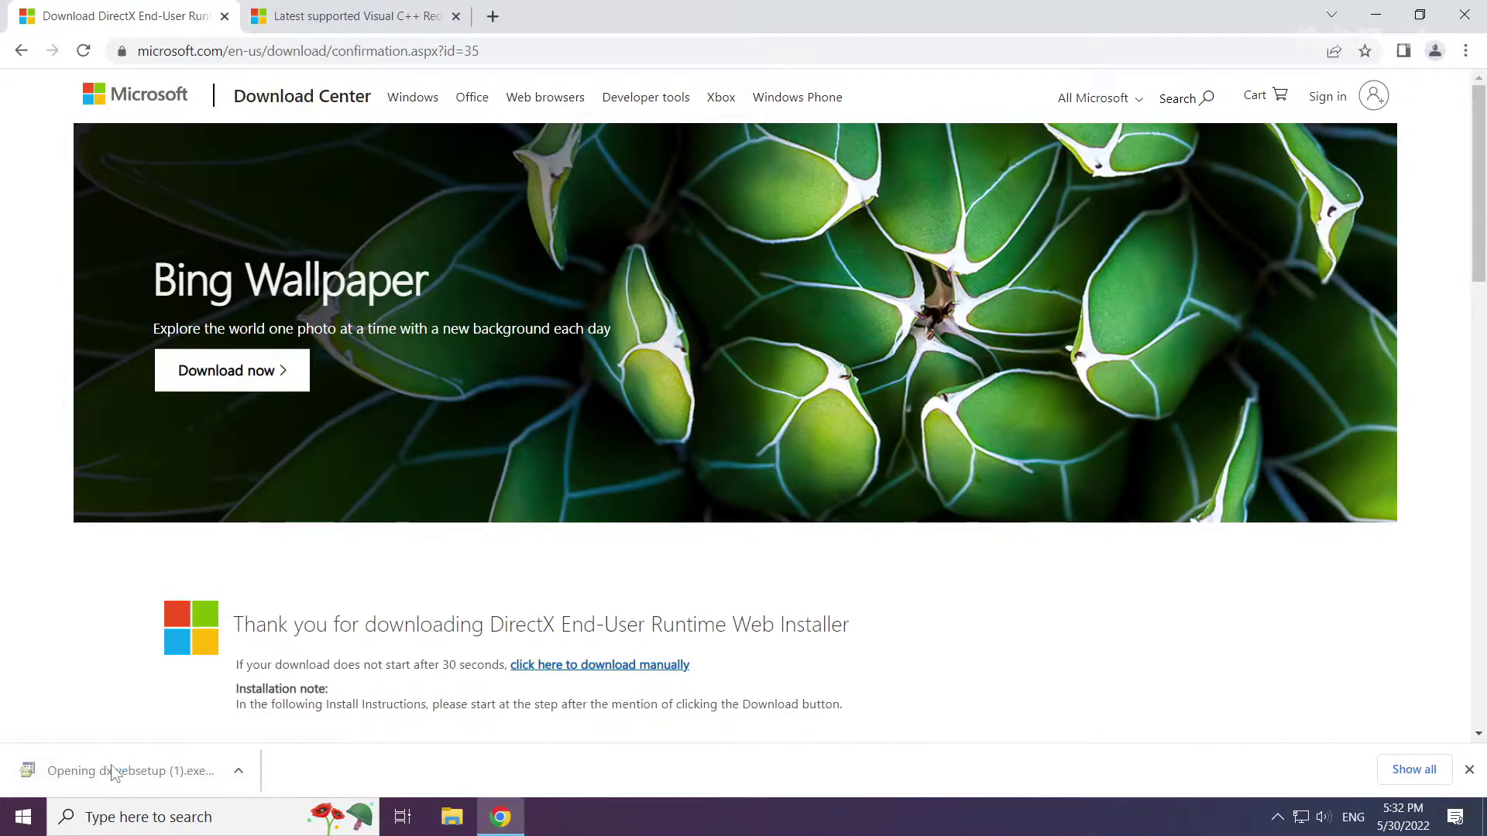
{"action": "left_click_drag", "start_coordinate": [298, 87], "coordinate": [729, 265]}
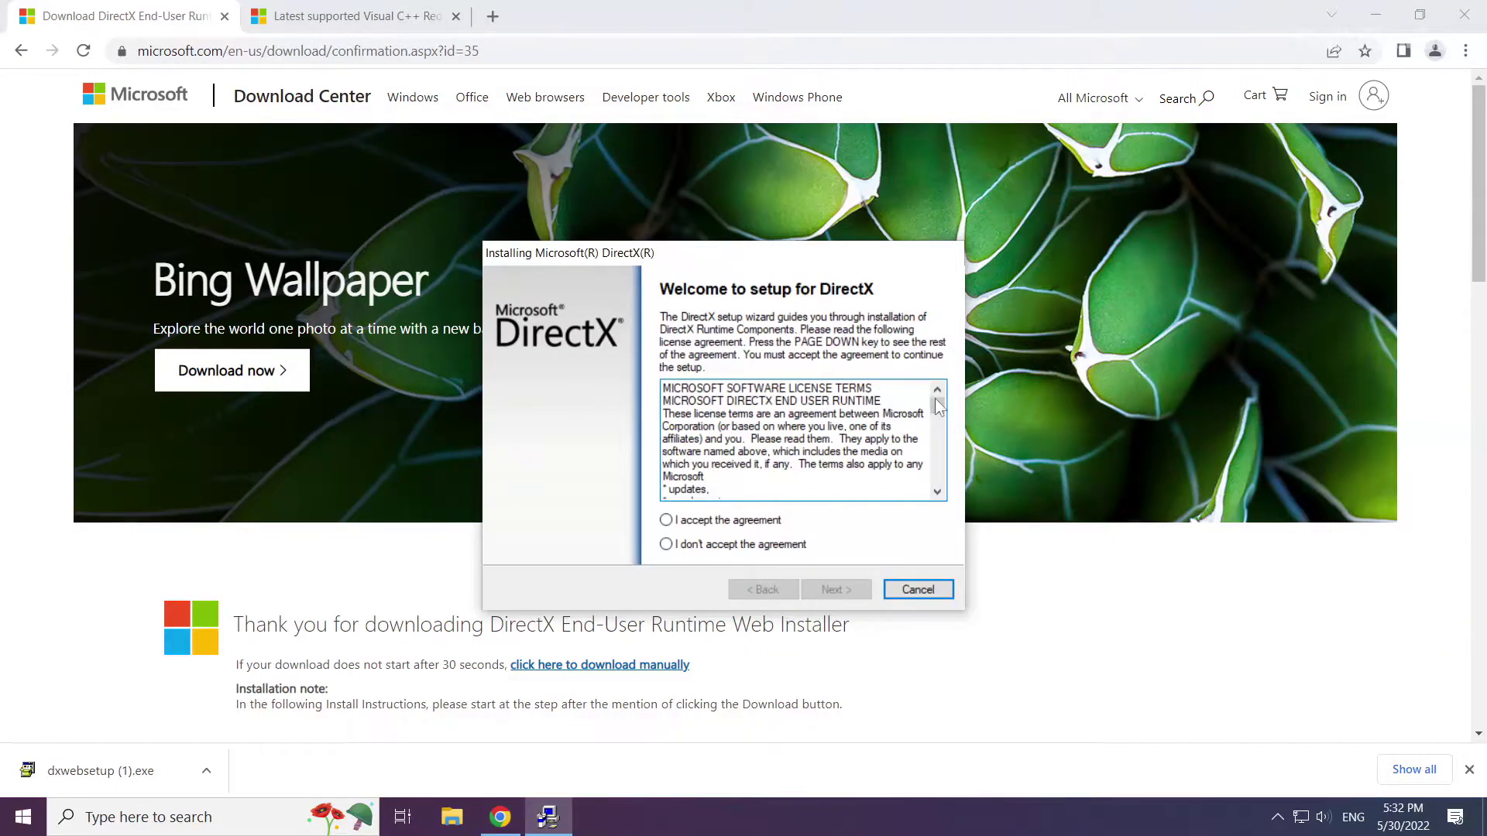
{"action": "left_click_drag", "start_coordinate": [937, 406], "coordinate": [942, 493]}
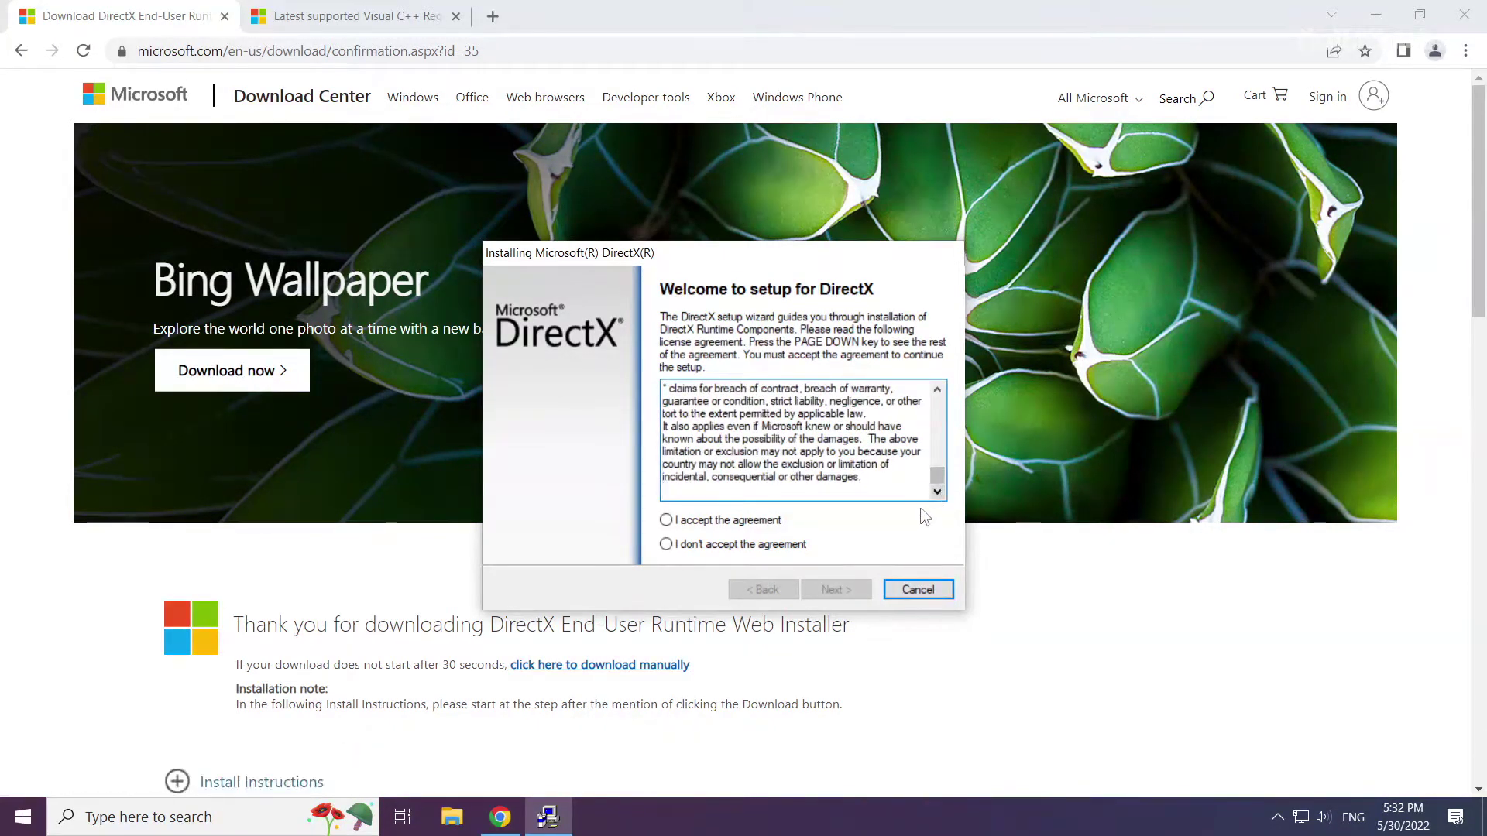
{"action": "left_click", "coordinate": [667, 521]}
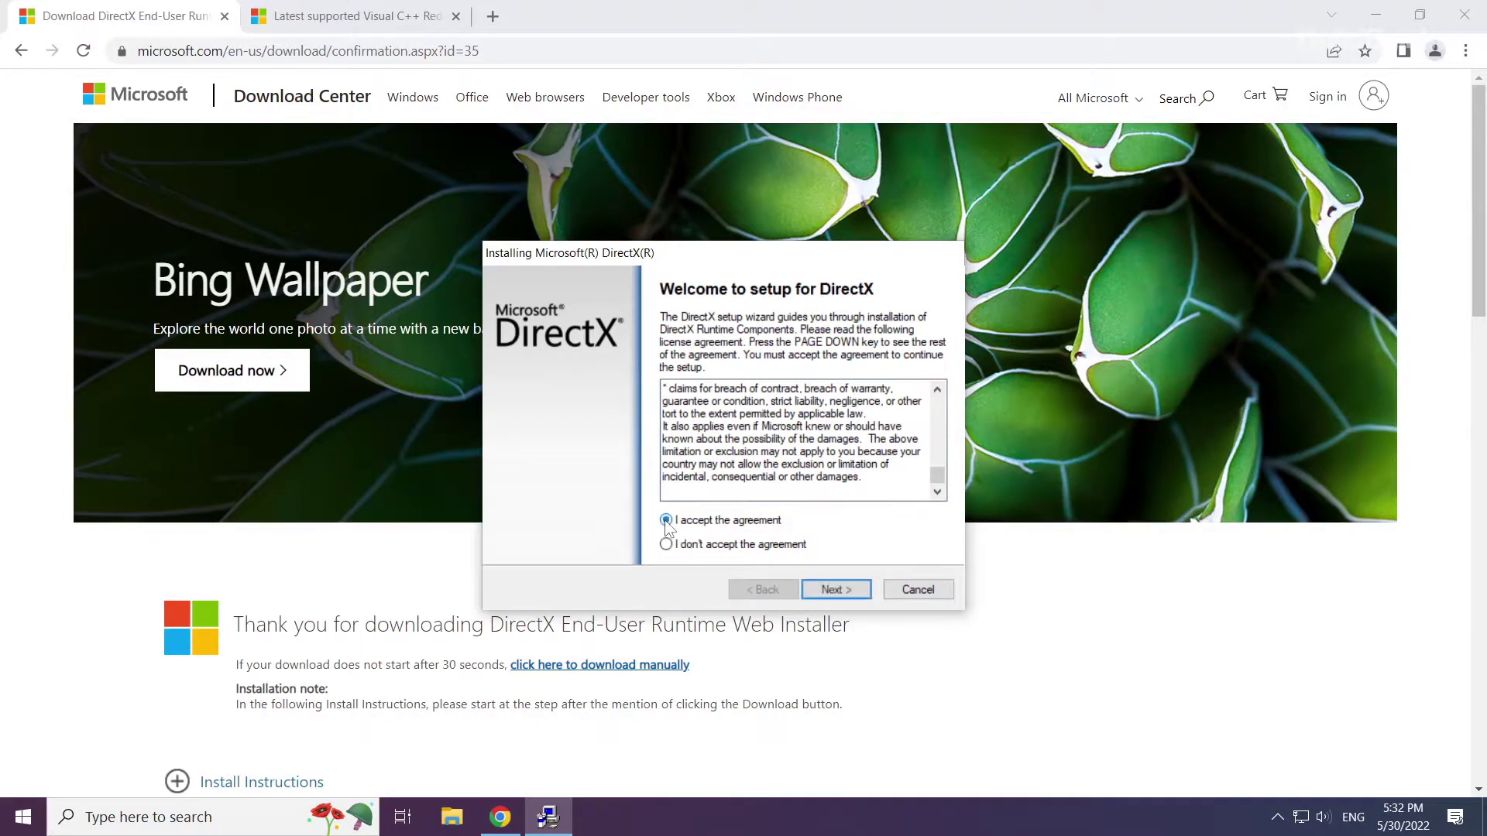
{"action": "left_click", "coordinate": [833, 589]}
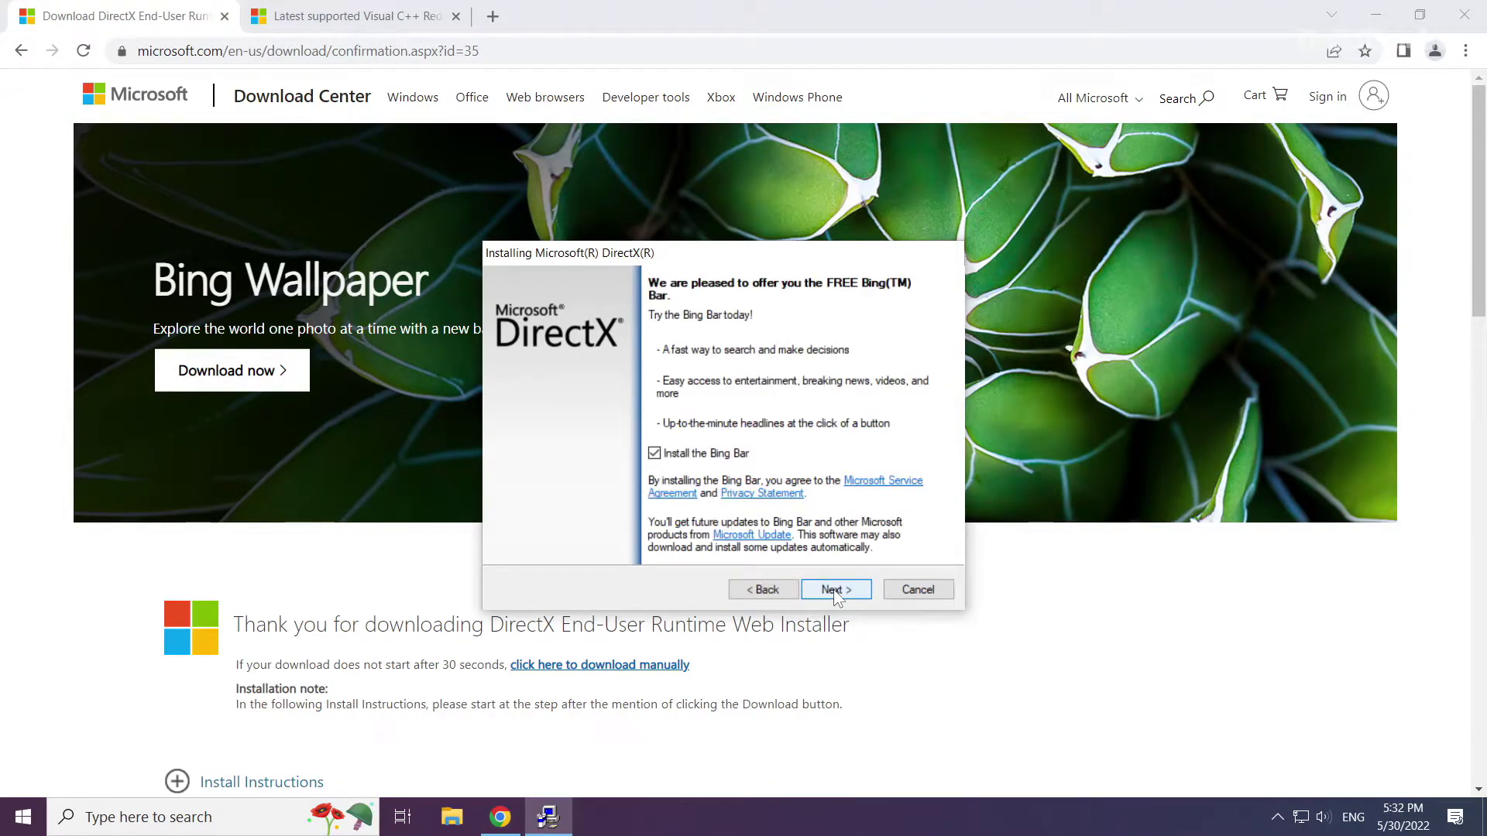
{"action": "left_click", "coordinate": [655, 454]}
{"action": "left_click", "coordinate": [835, 590]}
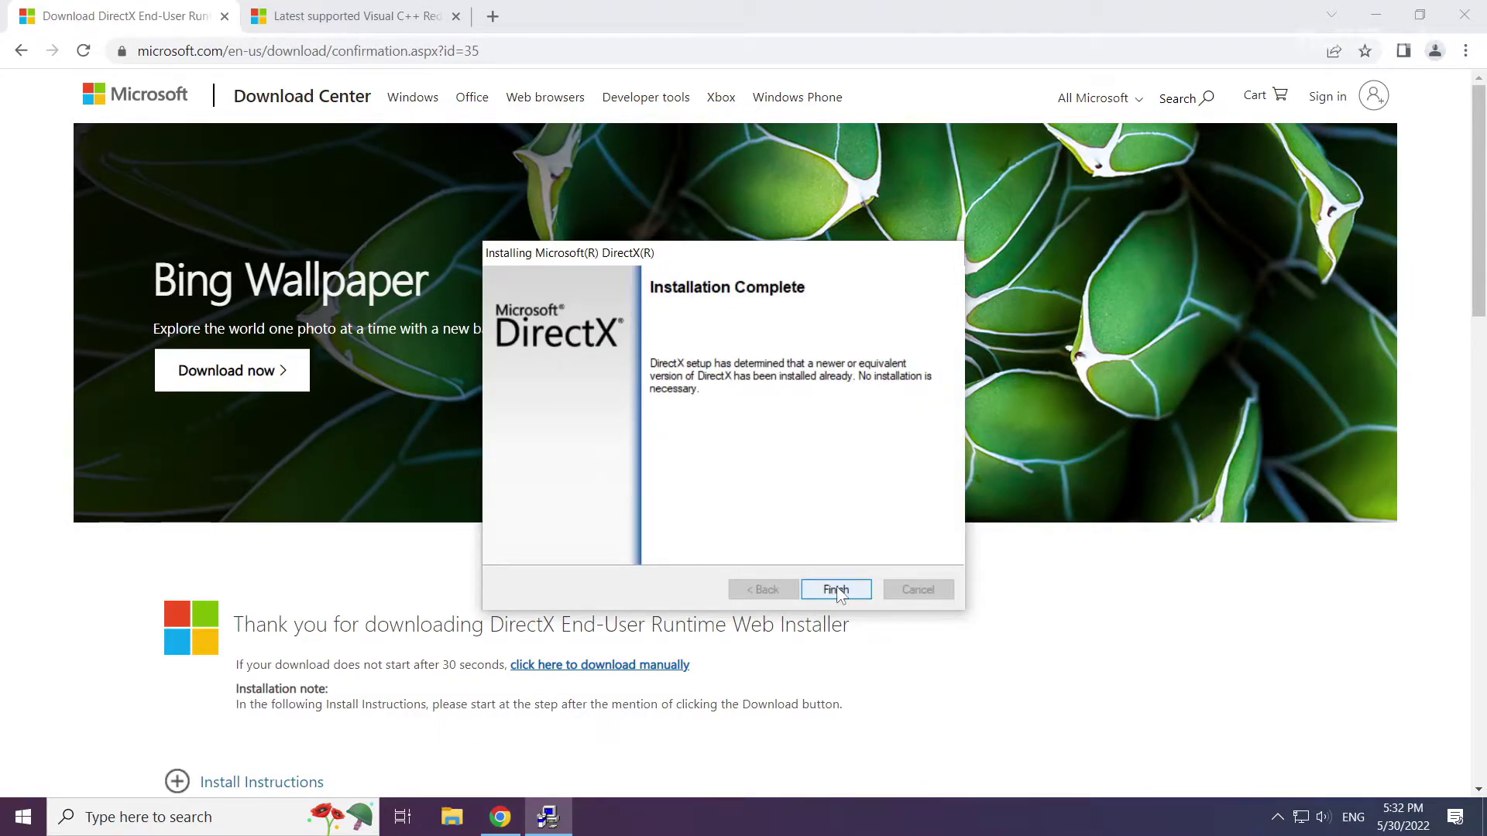
{"action": "left_click", "coordinate": [836, 590]}
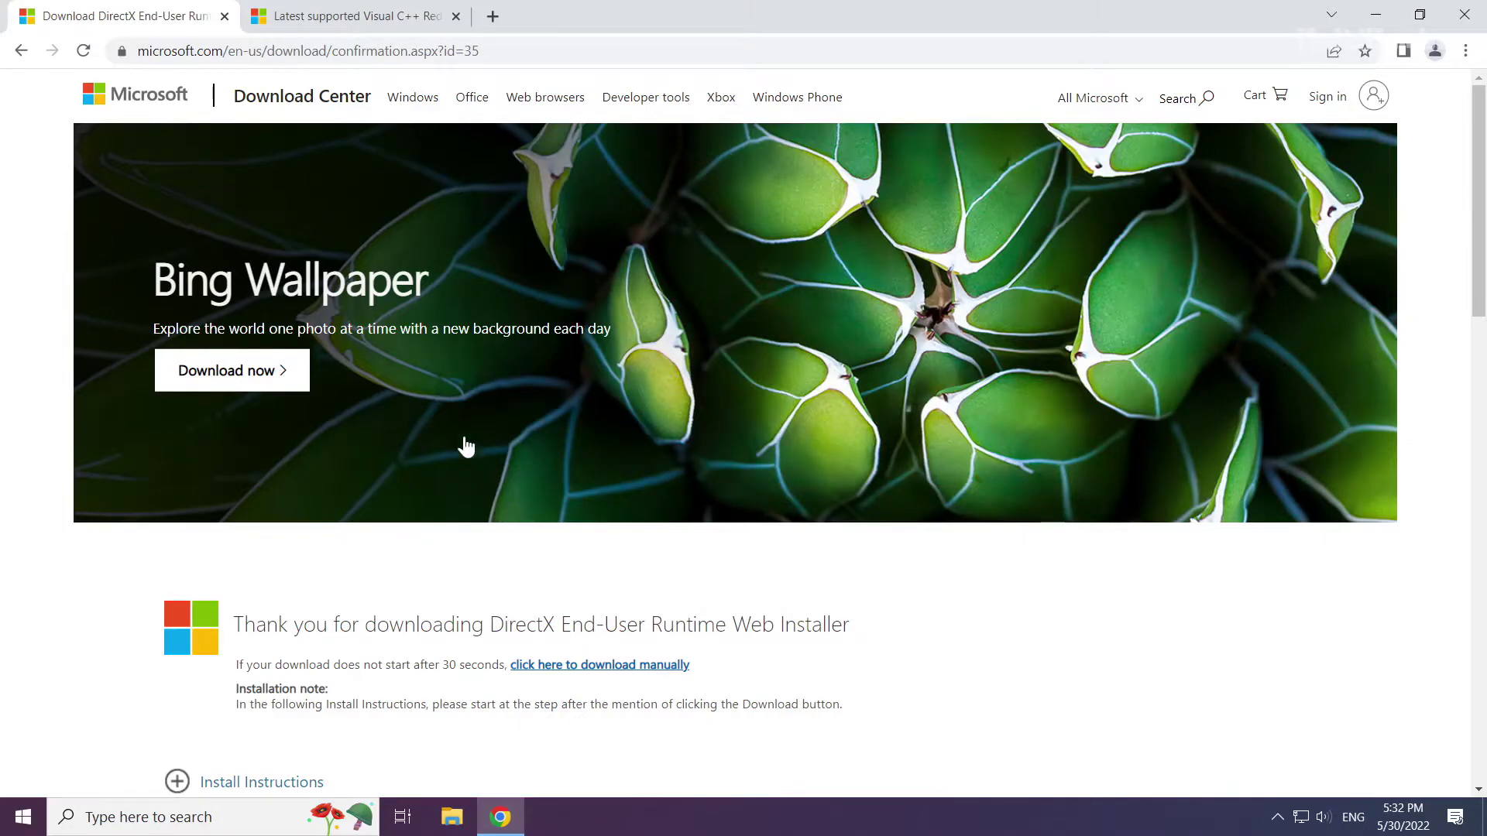
Close the DirectX tab and locate the Visual Studio 2015–2022 redistributable table.
{"action": "left_click", "coordinate": [224, 17]}
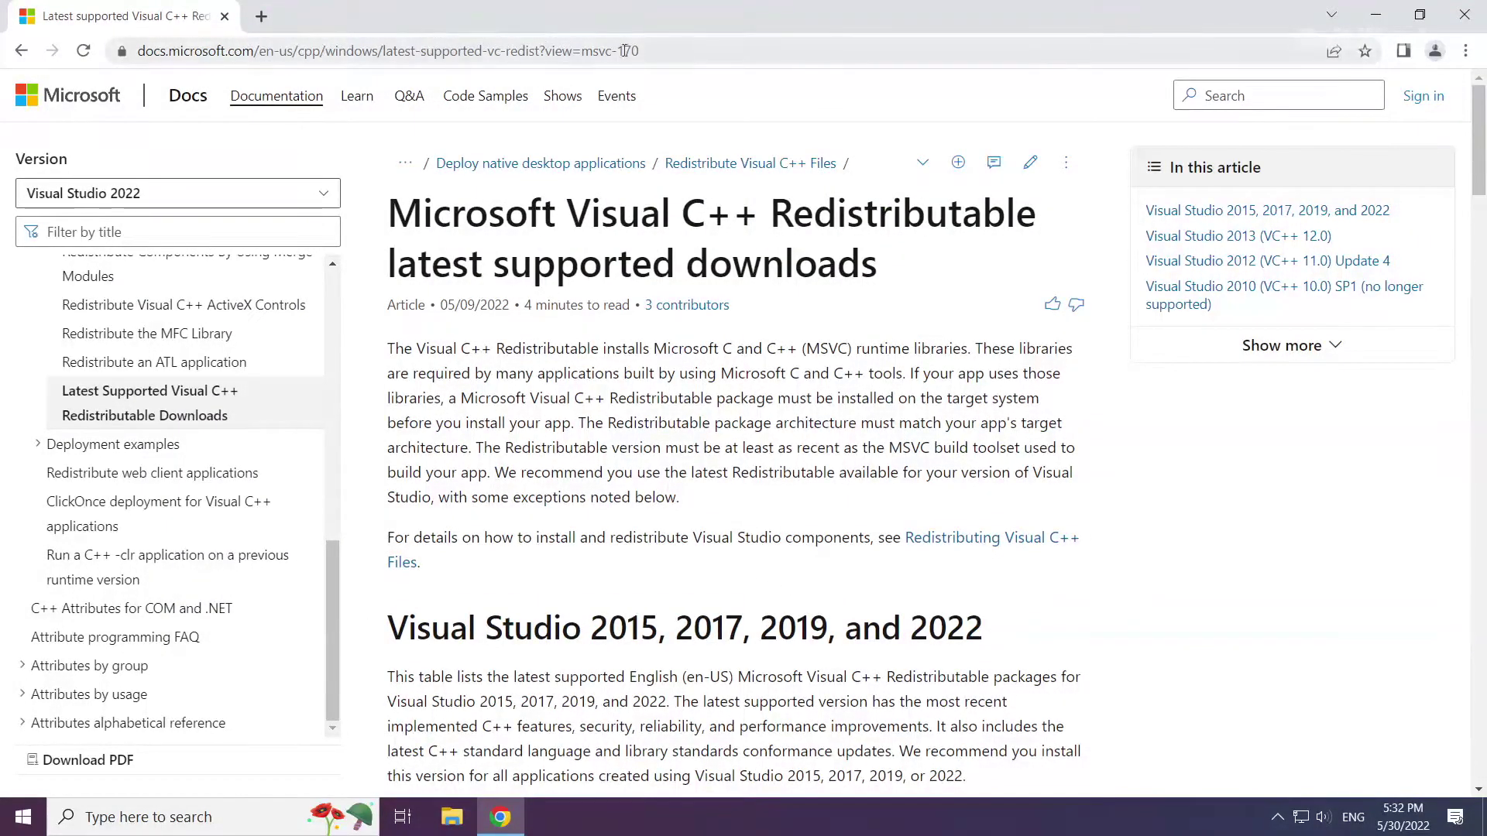
{"action": "left_click_drag", "start_coordinate": [771, 52], "coordinate": [772, 45]}
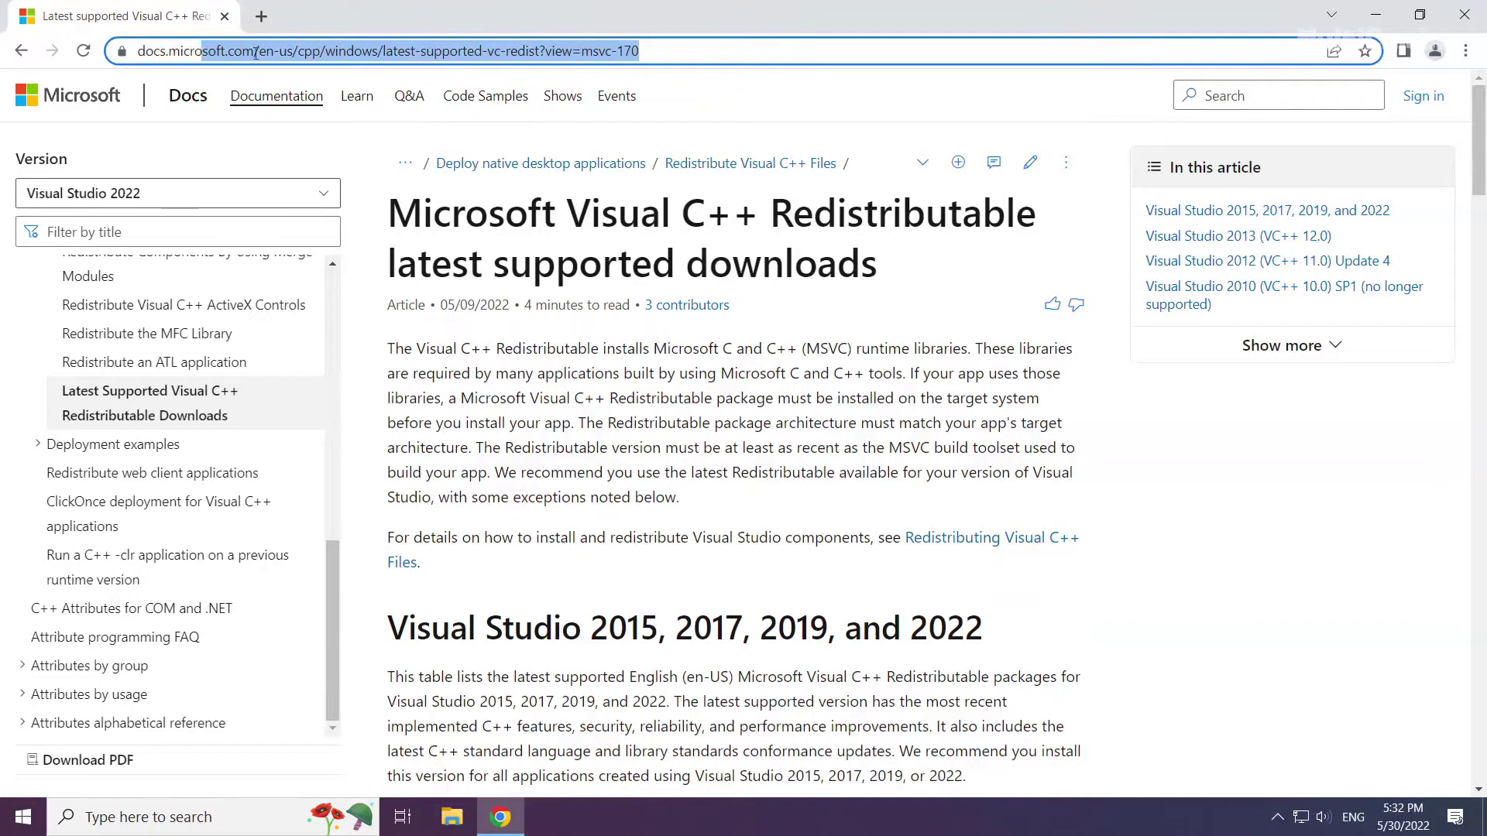
{"action": "left_click", "coordinate": [524, 157]}
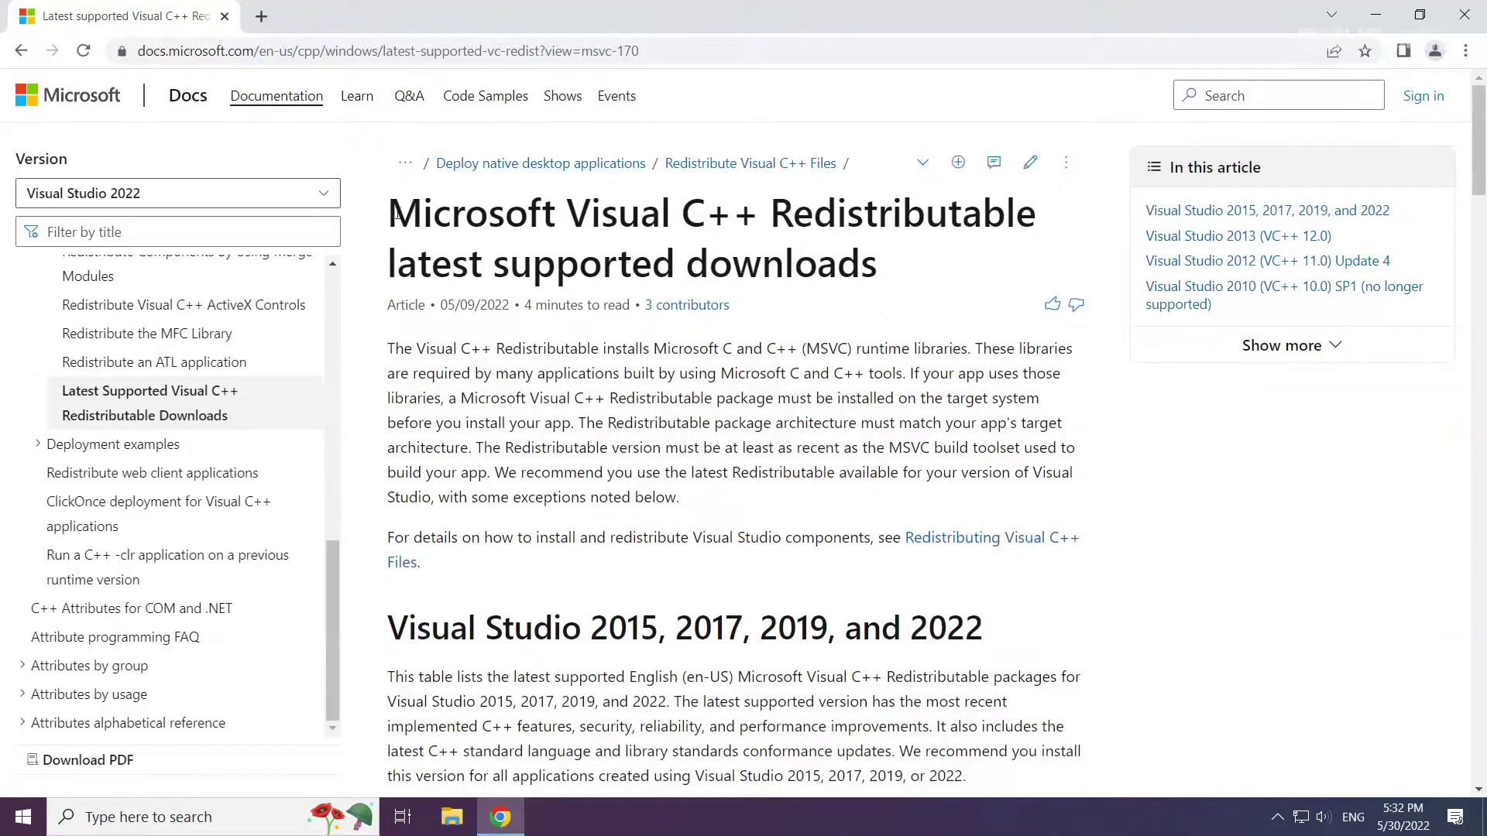
{"action": "left_click_drag", "start_coordinate": [388, 213], "coordinate": [760, 214]}
{"action": "left_click", "coordinate": [407, 547]}
{"action": "left_click_drag", "start_coordinate": [389, 627], "coordinate": [986, 629]}
{"action": "left_click", "coordinate": [1020, 628]}
{"action": "scroll", "coordinate": [747, 598], "scroll_direction": "down", "scroll_amount": 3}
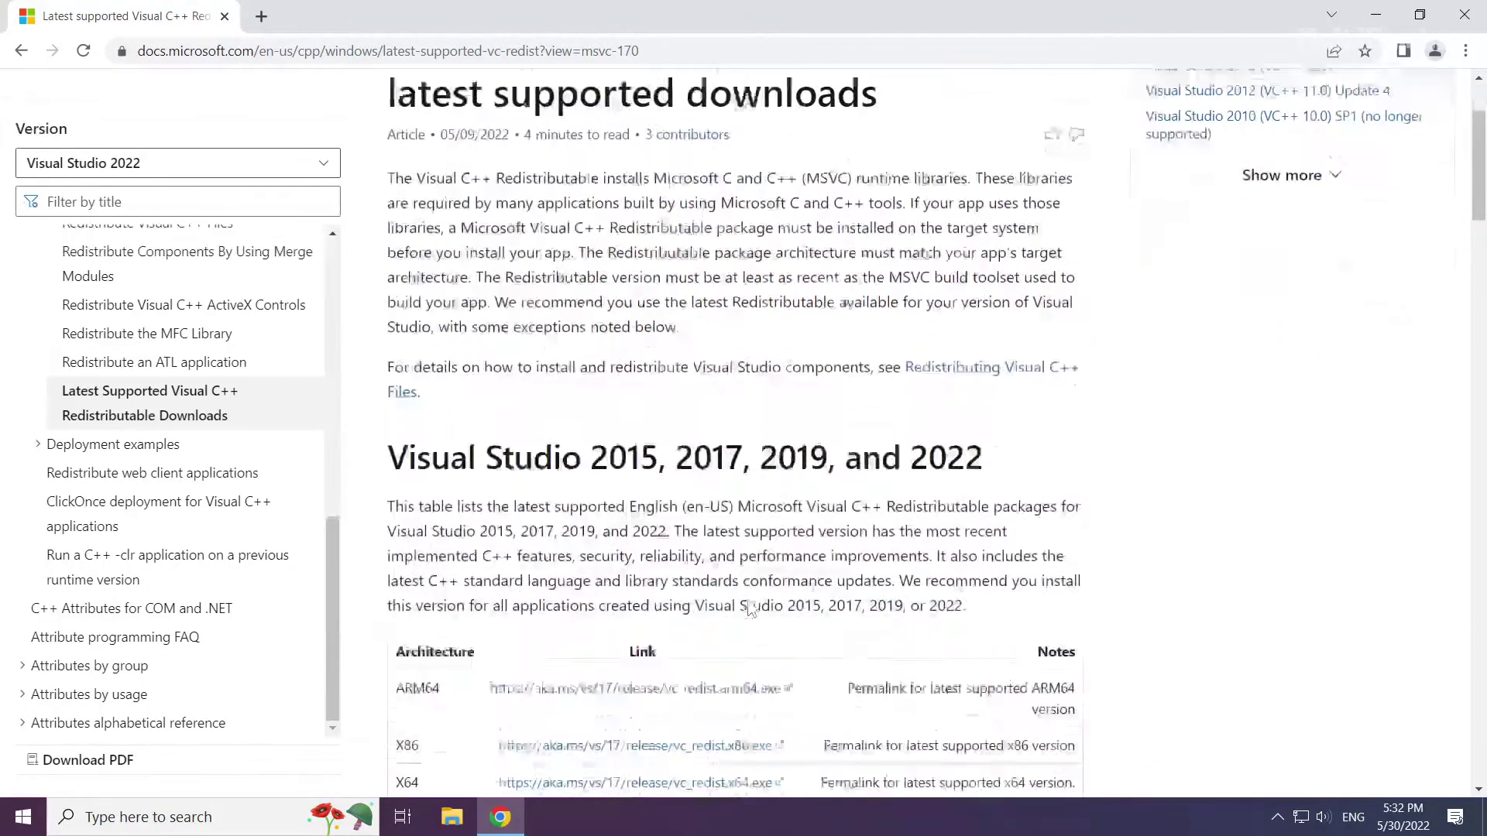
{"action": "scroll", "coordinate": [747, 597], "scroll_direction": "down", "scroll_amount": 1}
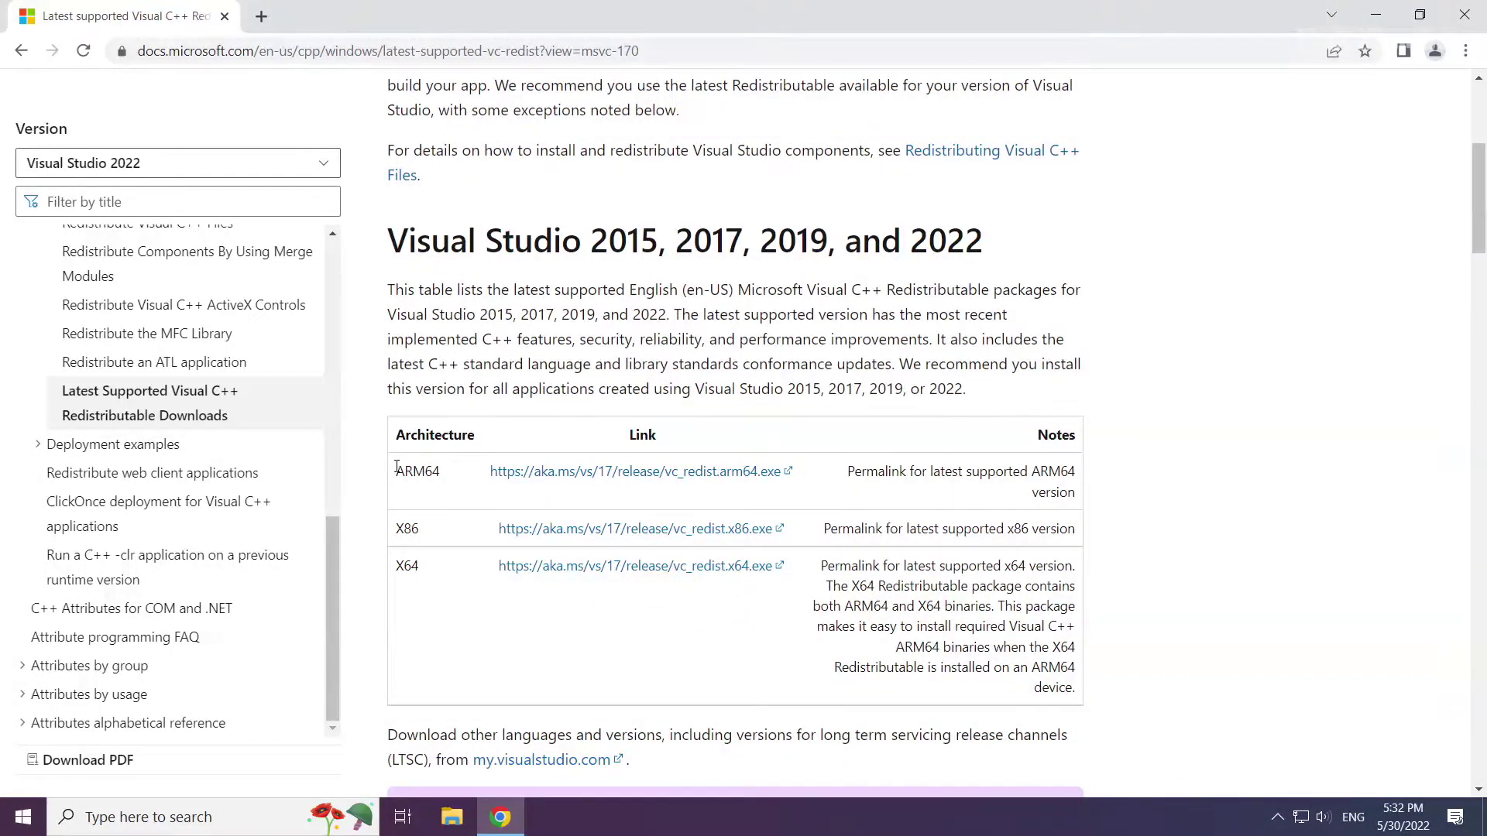
{"action": "left_click_drag", "start_coordinate": [395, 468], "coordinate": [813, 570]}
{"action": "left_click", "coordinate": [589, 485]}
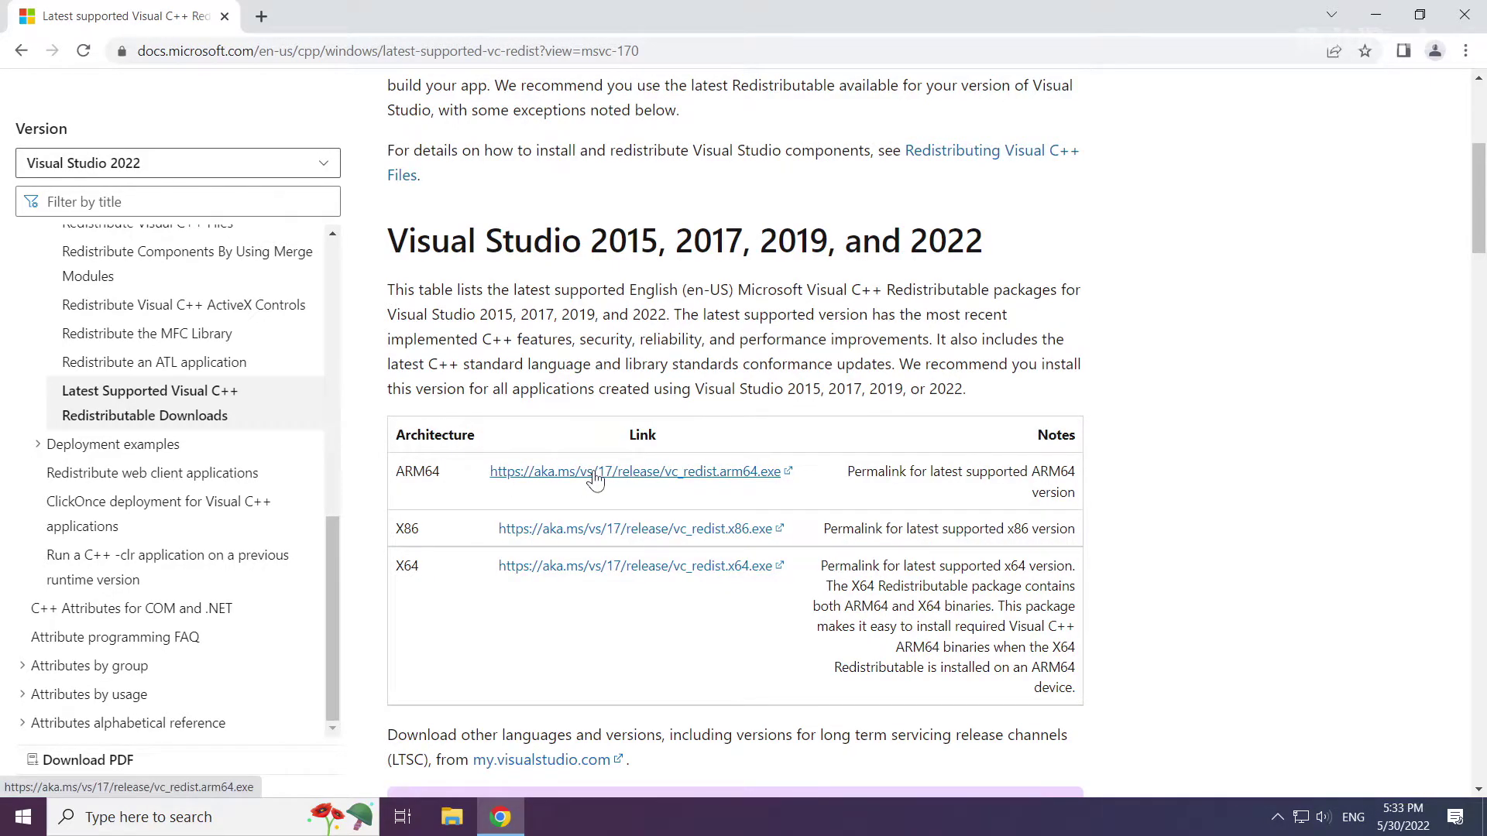
Download the ARM64, X86 and X64 Visual C++ Redistributable packages.
{"action": "left_click", "coordinate": [593, 480]}
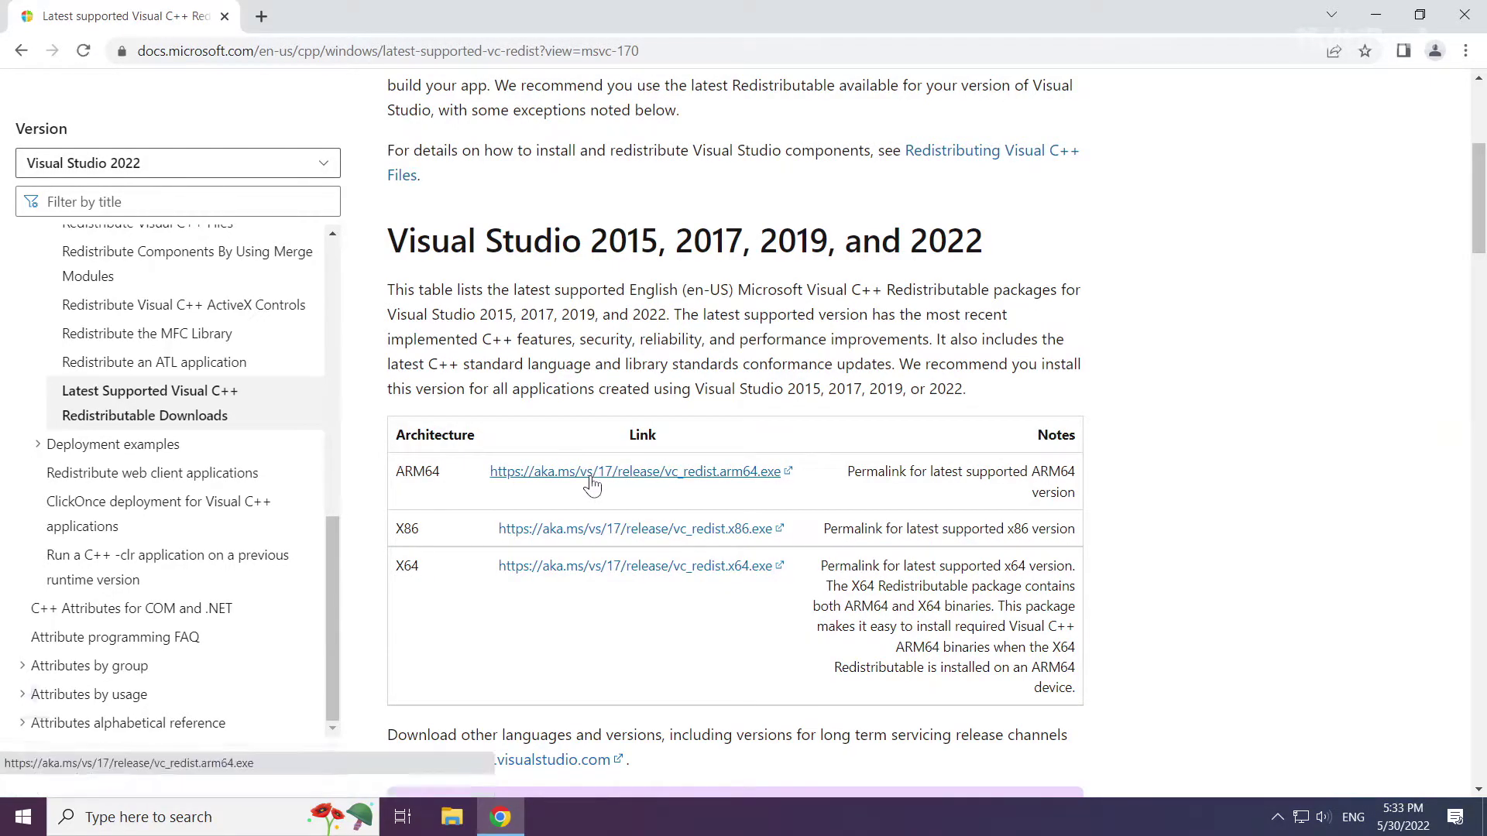
{"action": "left_click", "coordinate": [594, 530]}
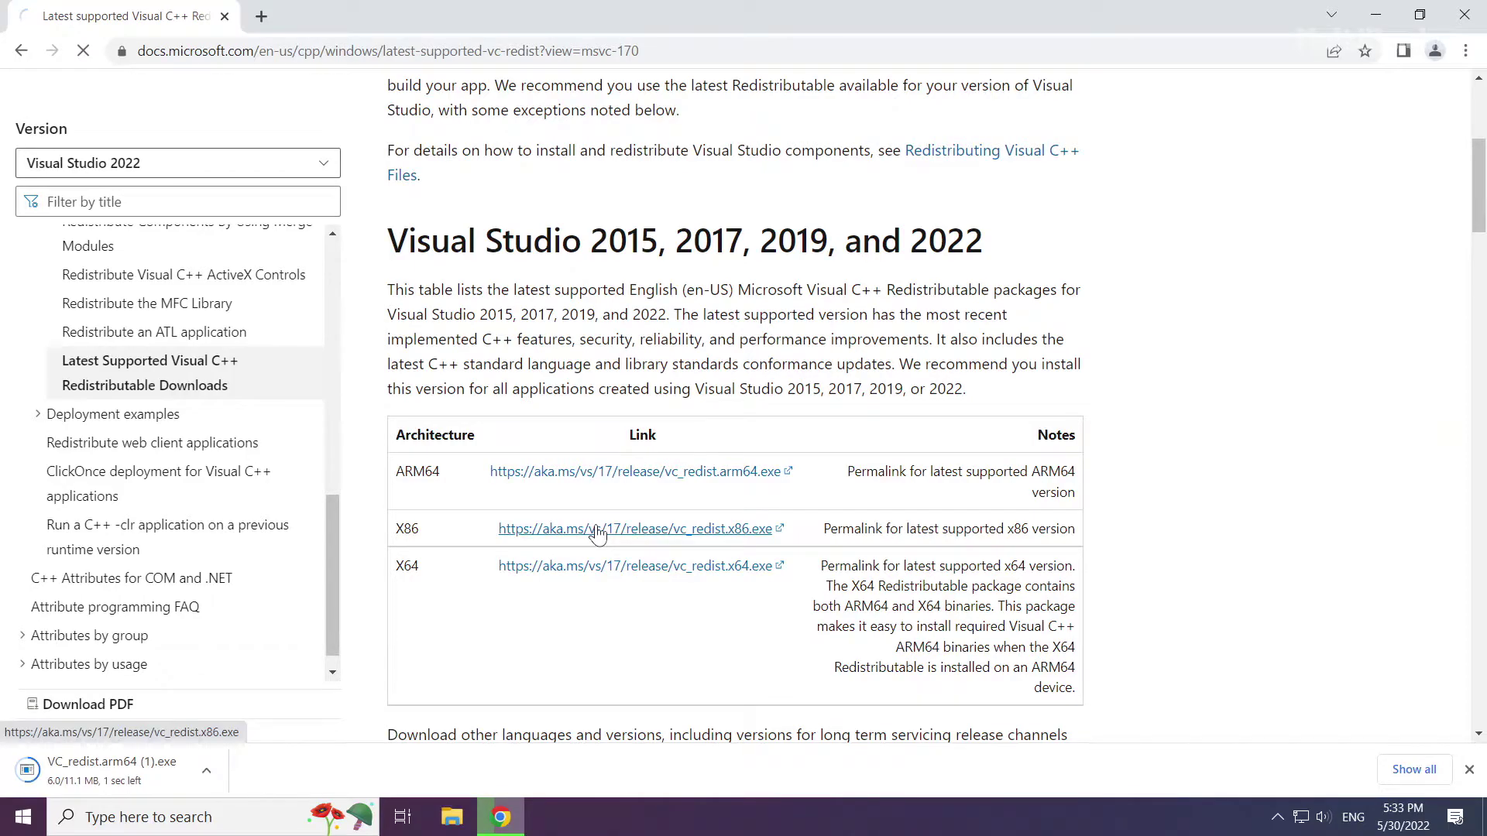
{"action": "left_click", "coordinate": [582, 573]}
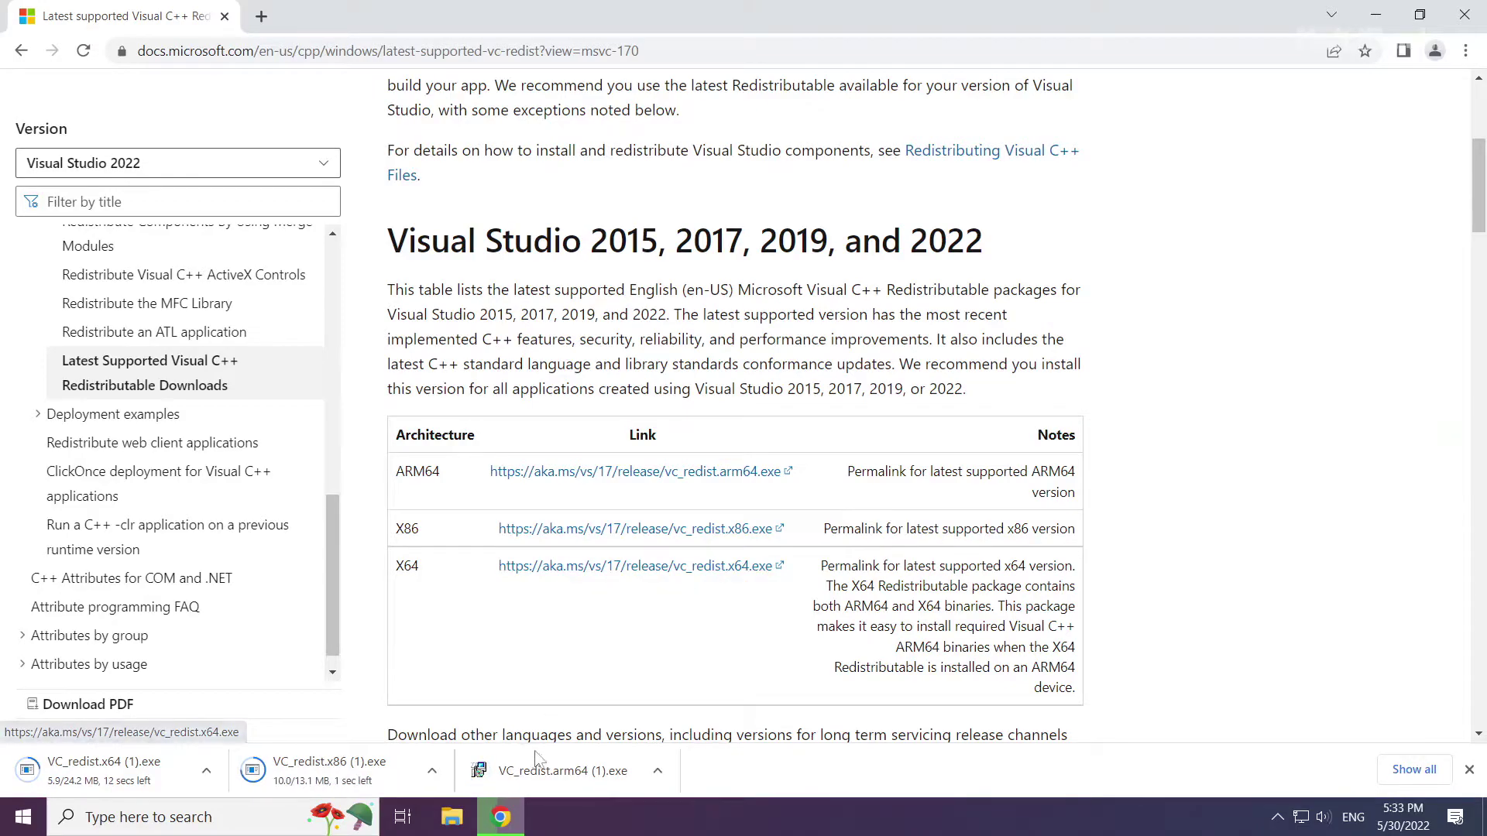
Agree to the license and install the ARM64 Visual C++ Redistributable.
{"action": "left_click", "coordinate": [577, 773]}
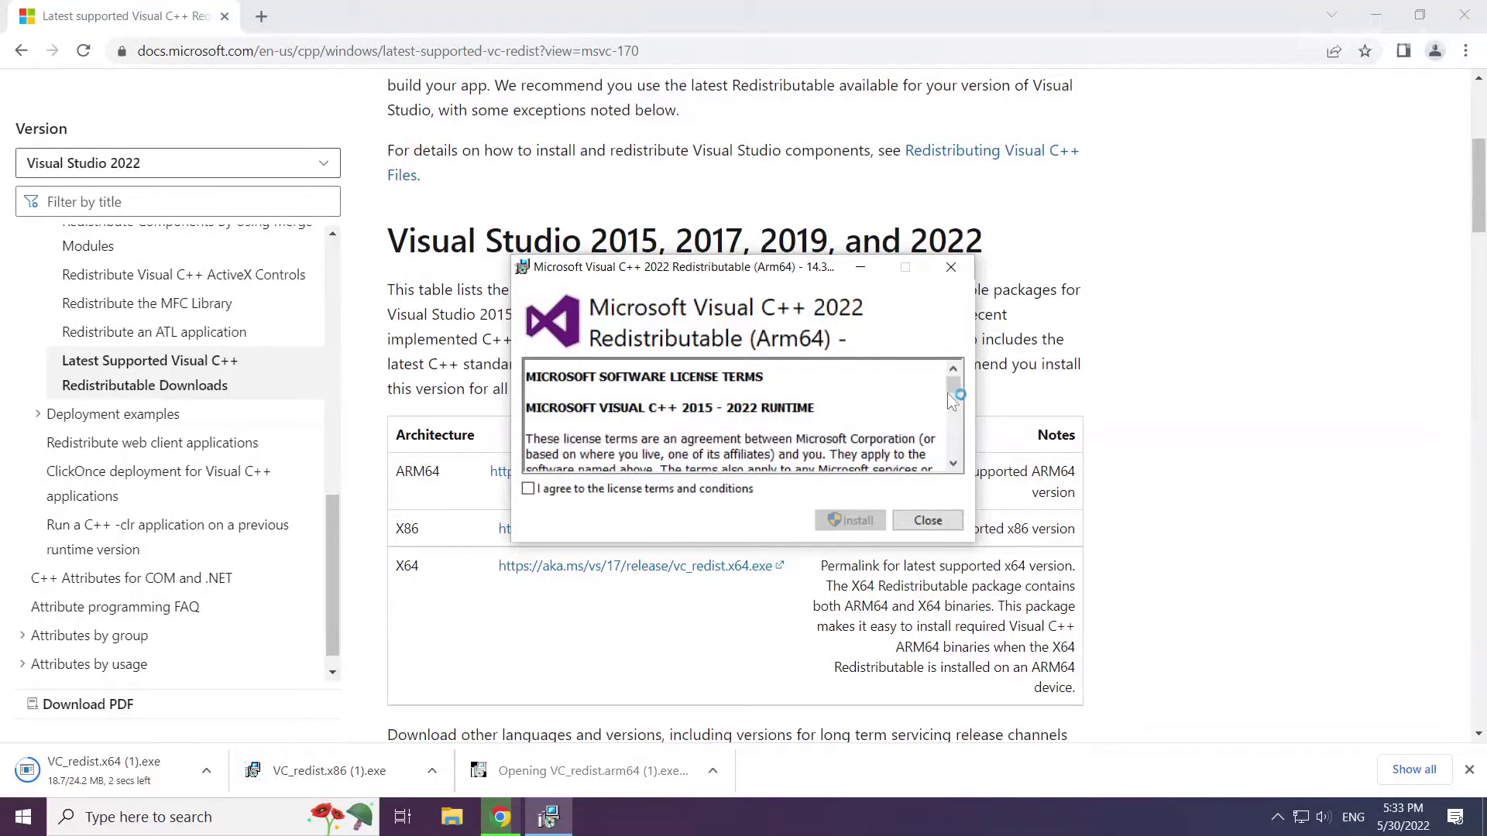
{"action": "left_click_drag", "start_coordinate": [953, 389], "coordinate": [955, 465]}
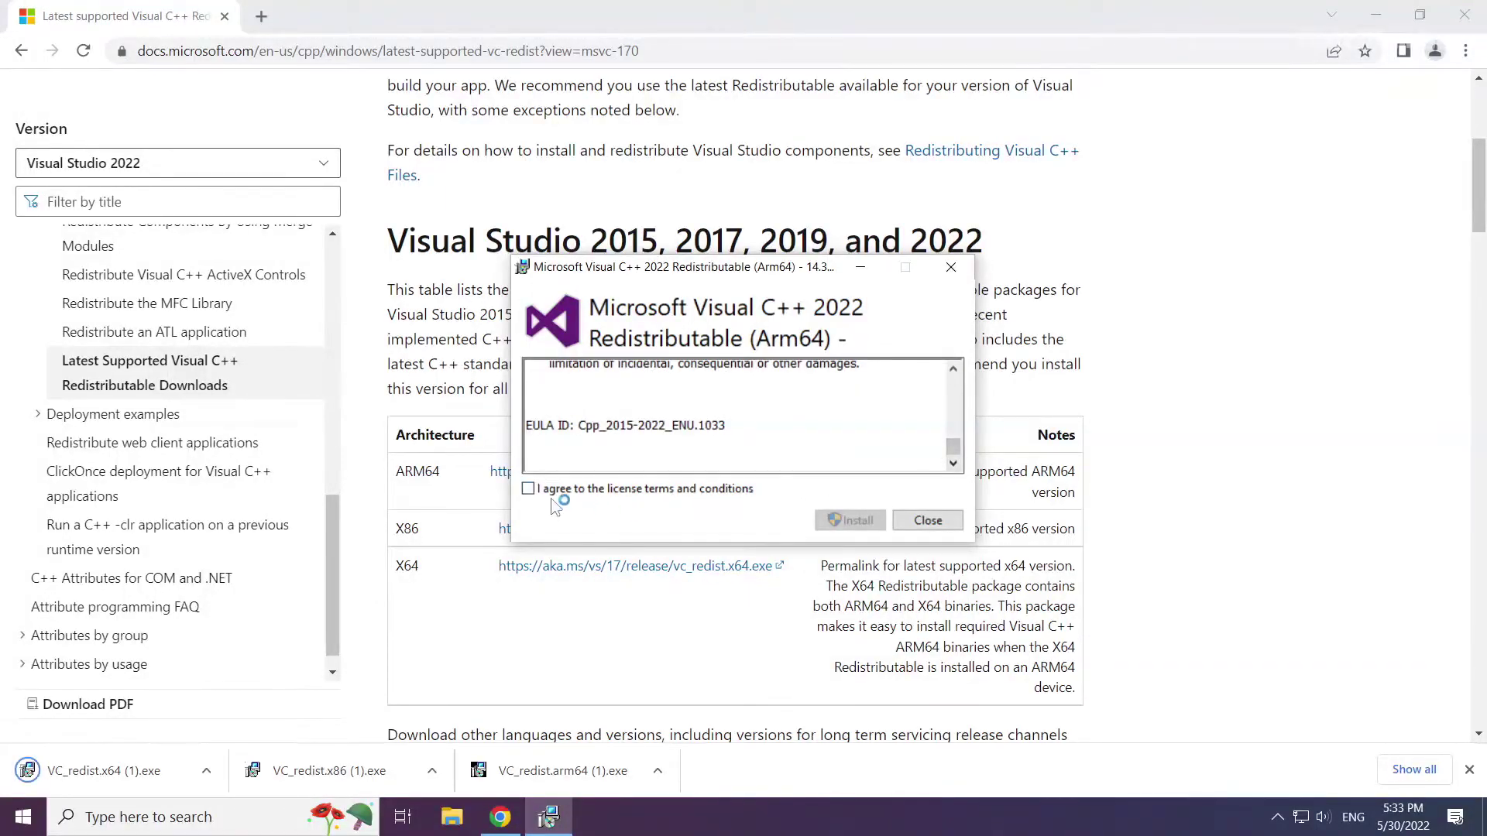
{"action": "left_click", "coordinate": [529, 490]}
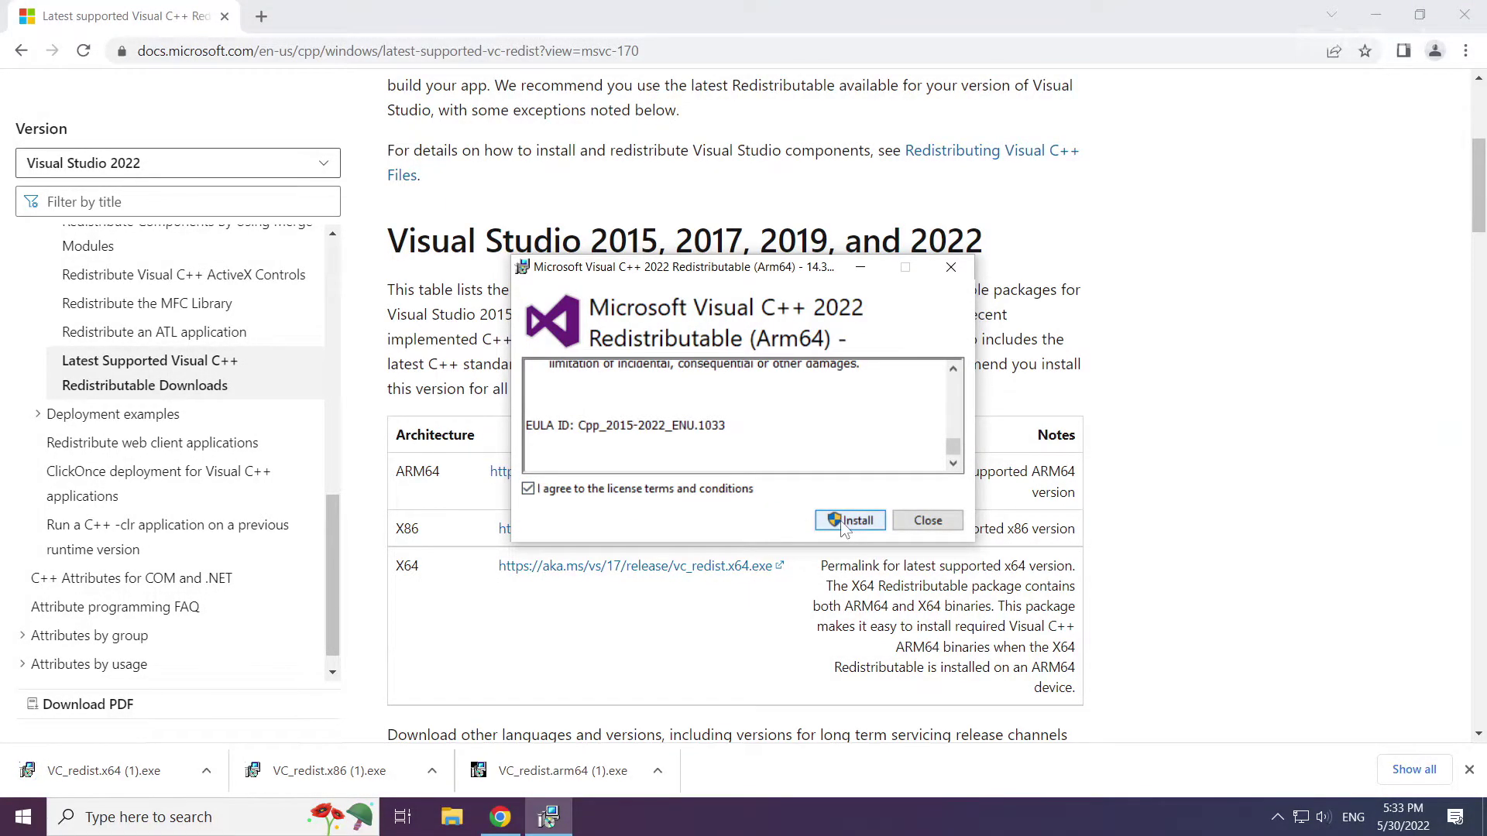
{"action": "left_click", "coordinate": [844, 525]}
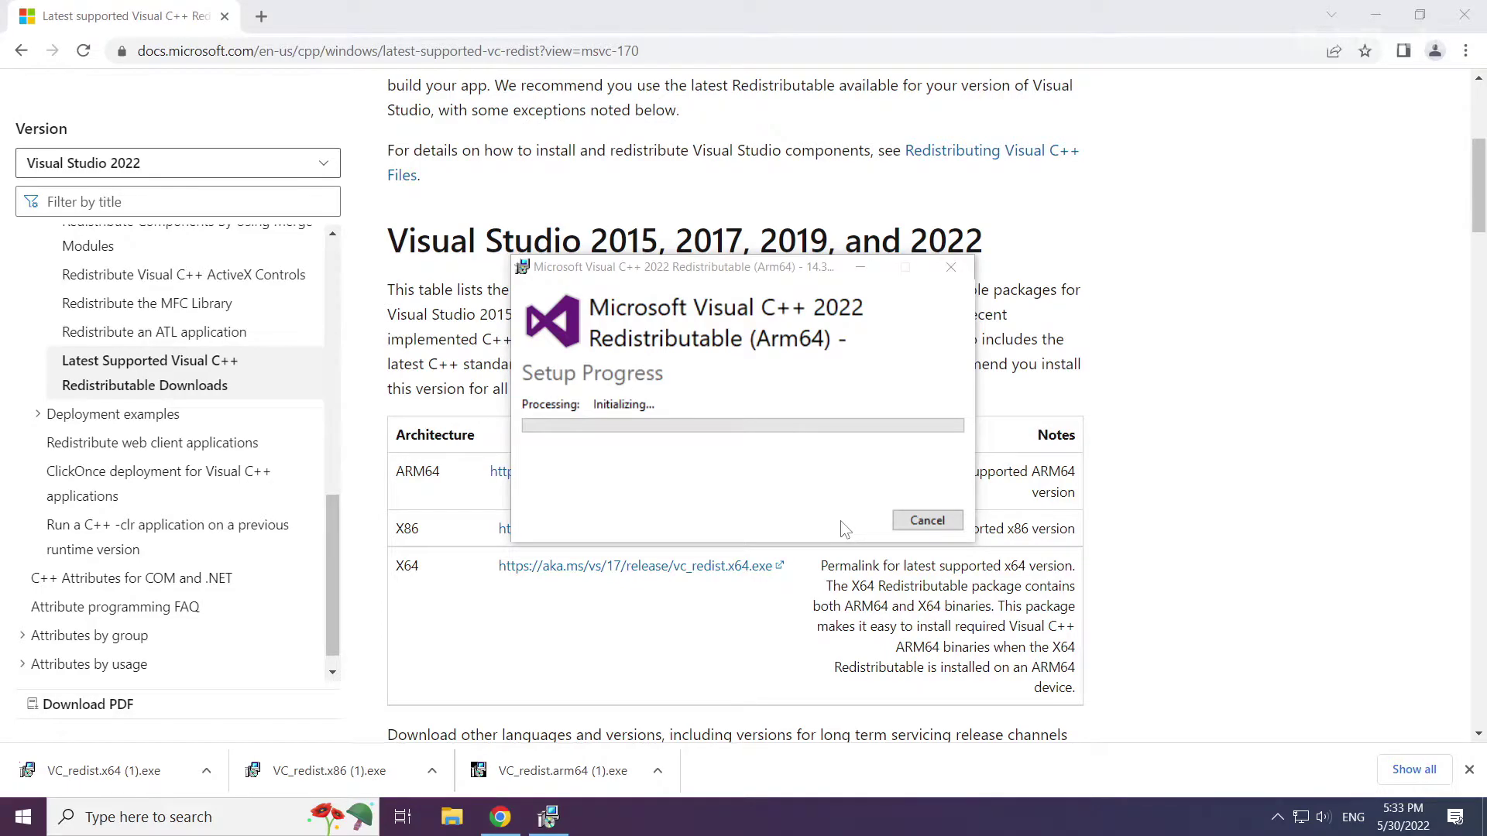
Agree to the license and install the x86 Visual C++ 2015-2022 Redistributable.
{"action": "left_click", "coordinate": [334, 770]}
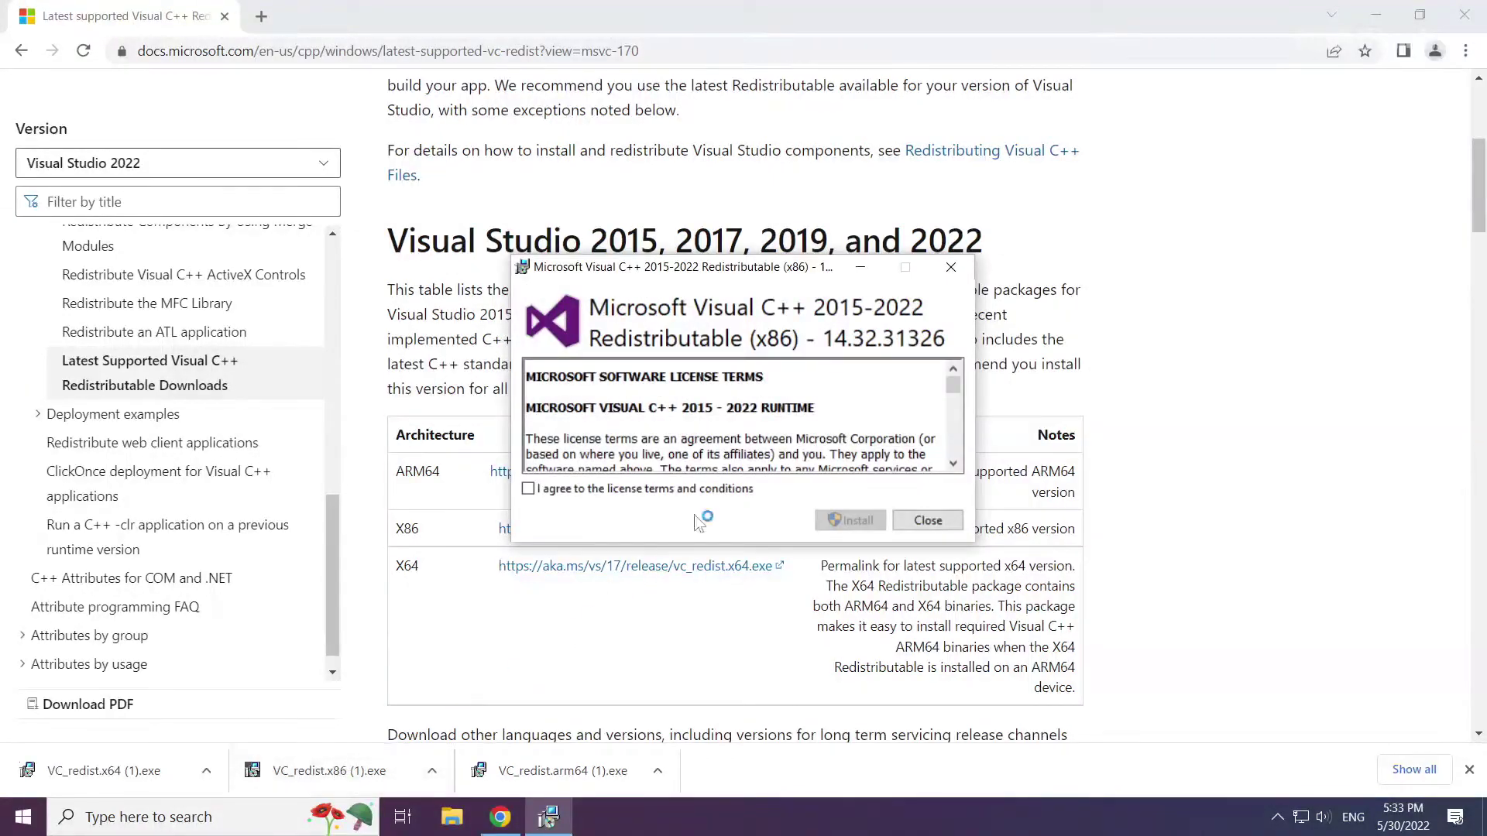
{"action": "left_click_drag", "start_coordinate": [955, 420], "coordinate": [950, 460]}
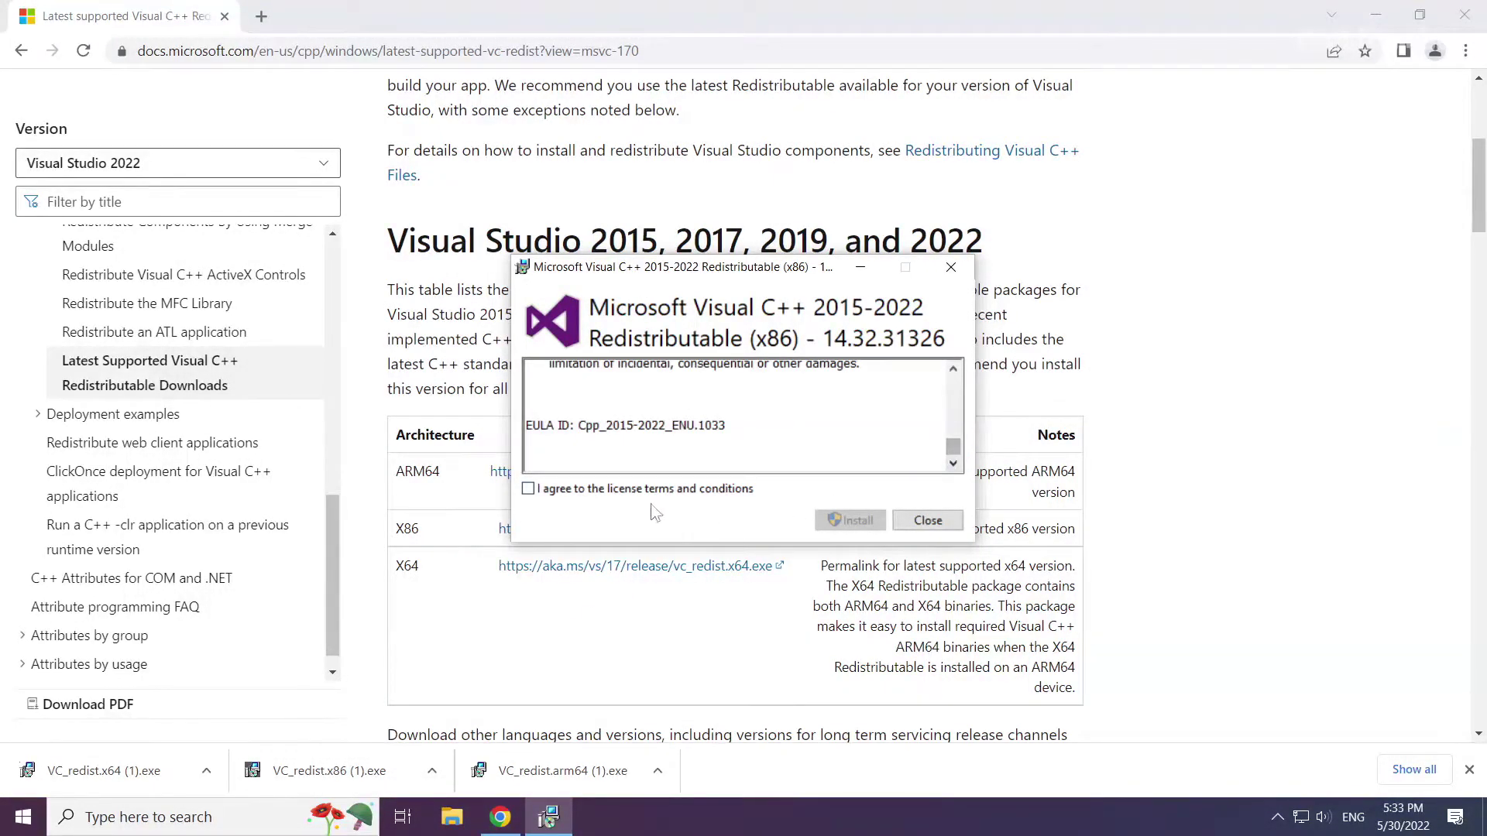
{"action": "left_click", "coordinate": [528, 489]}
{"action": "left_click", "coordinate": [854, 523]}
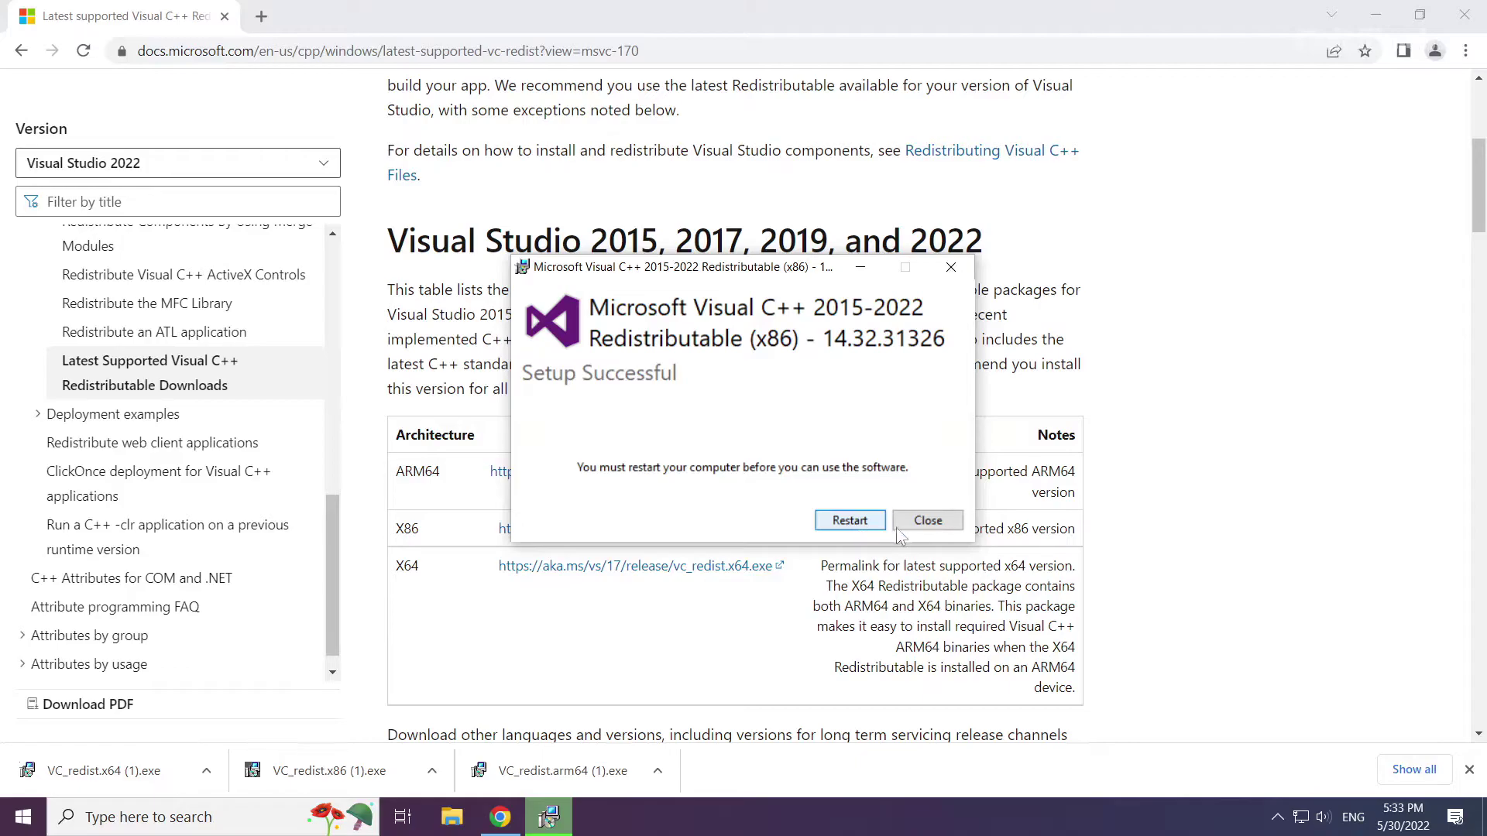
Launch VC_redist.x64, accept the license, install it and dismiss the success notice.
{"action": "left_click", "coordinate": [933, 526]}
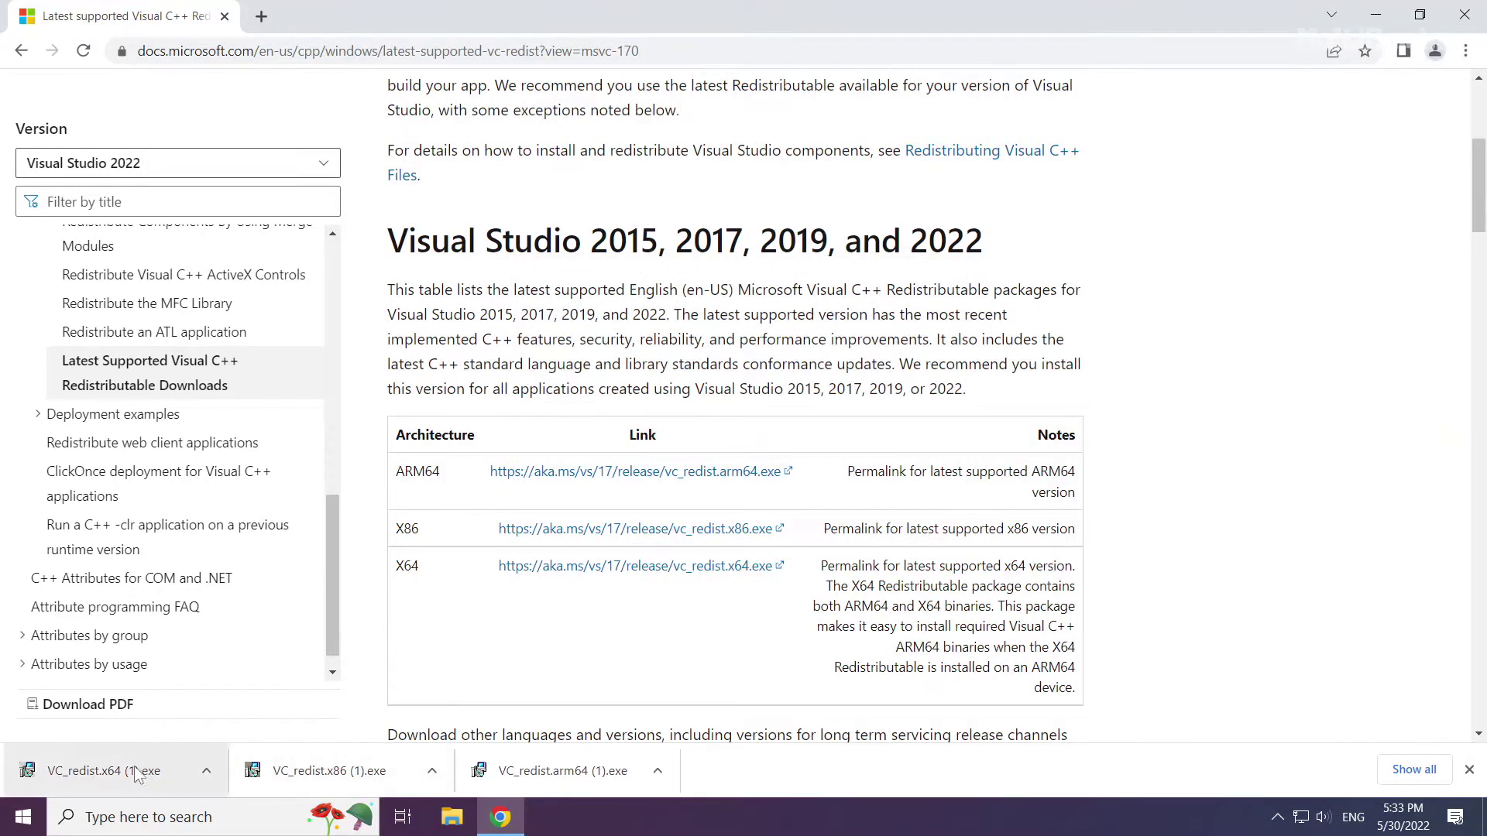
{"action": "left_click", "coordinate": [111, 773]}
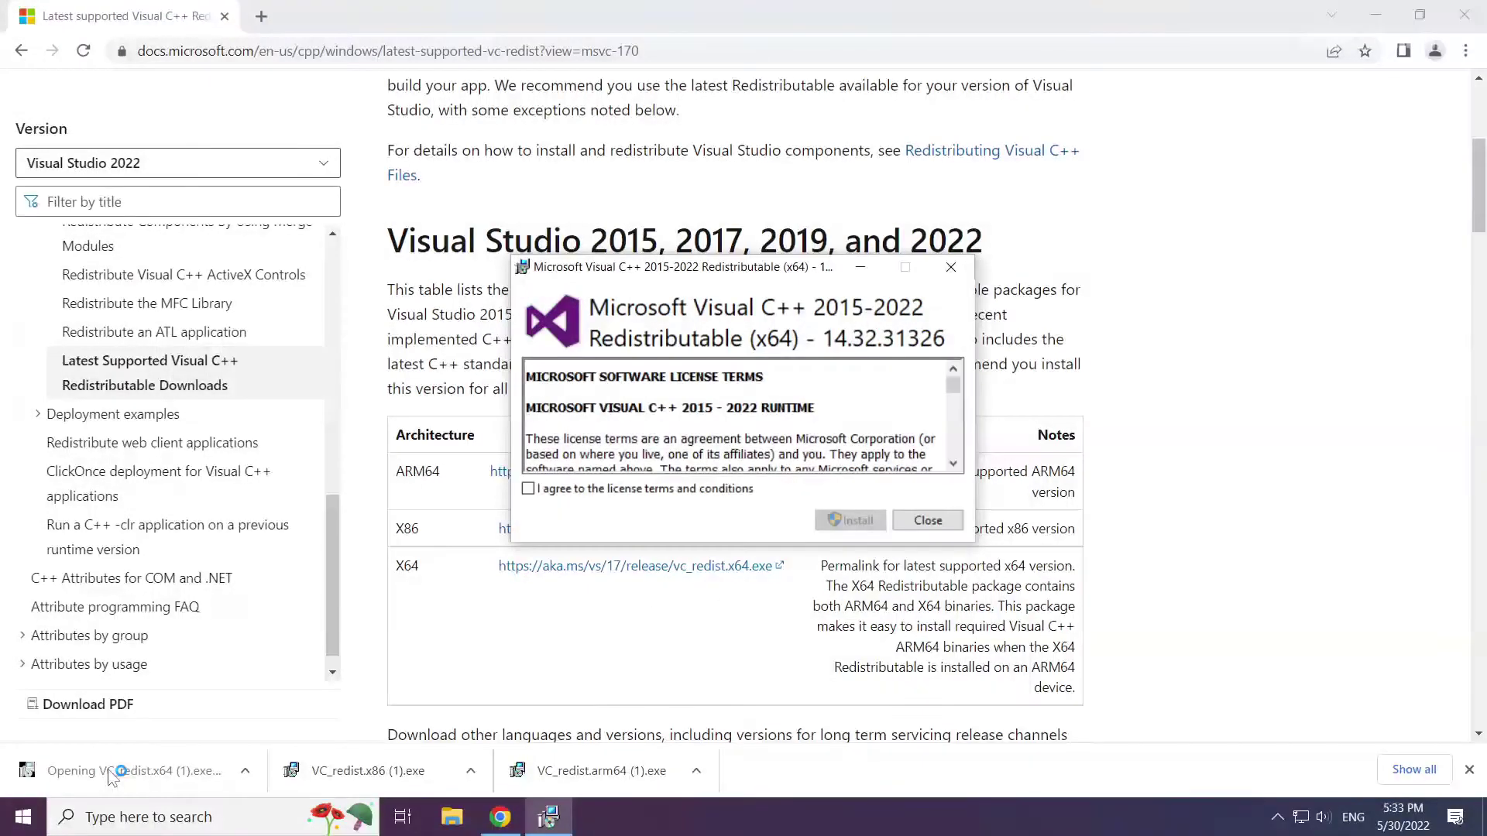
{"action": "scroll", "coordinate": [738, 418], "scroll_direction": "down", "scroll_amount": 15}
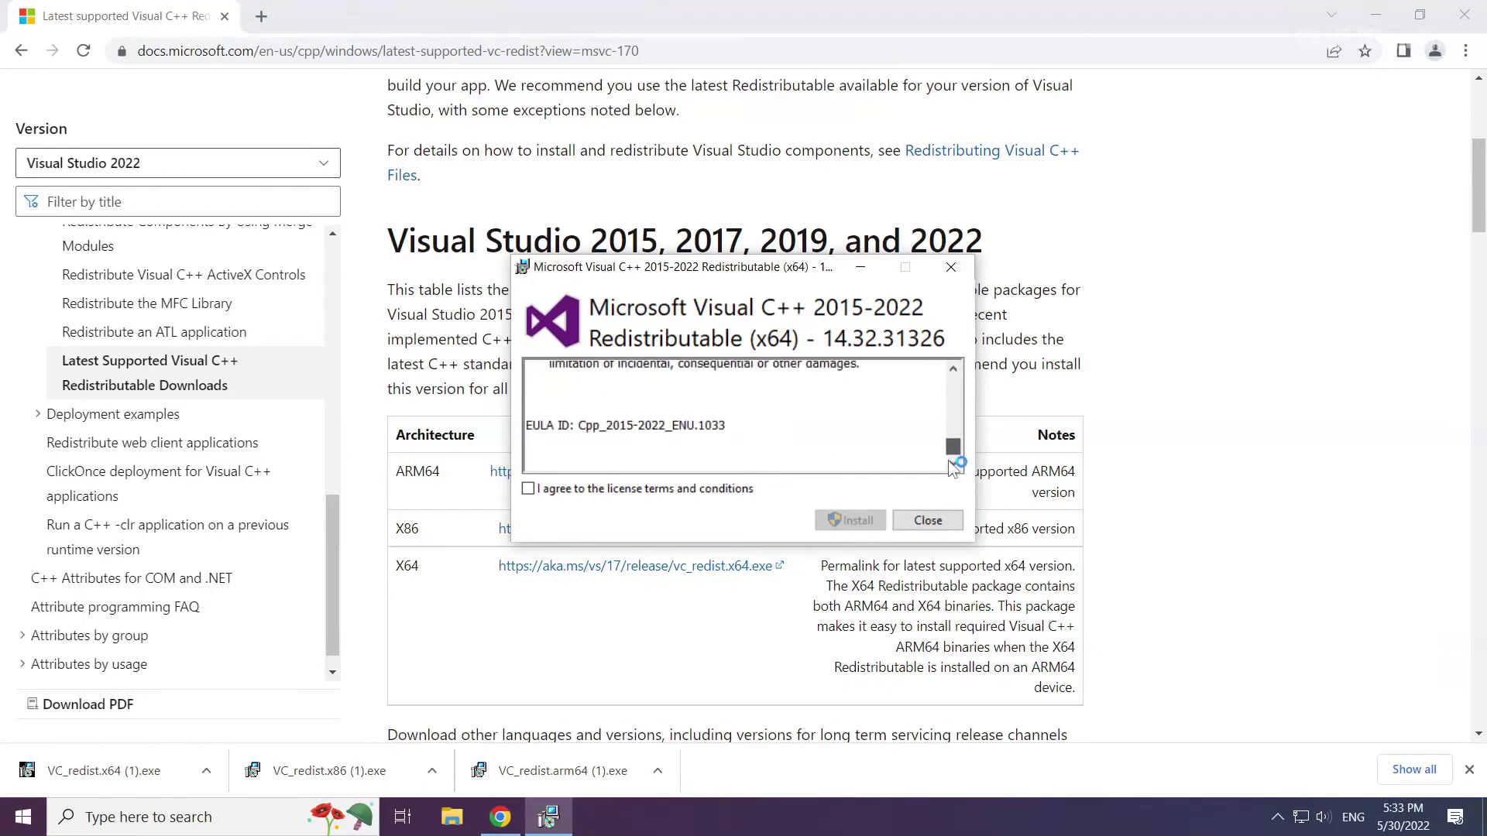
{"action": "left_click", "coordinate": [528, 489]}
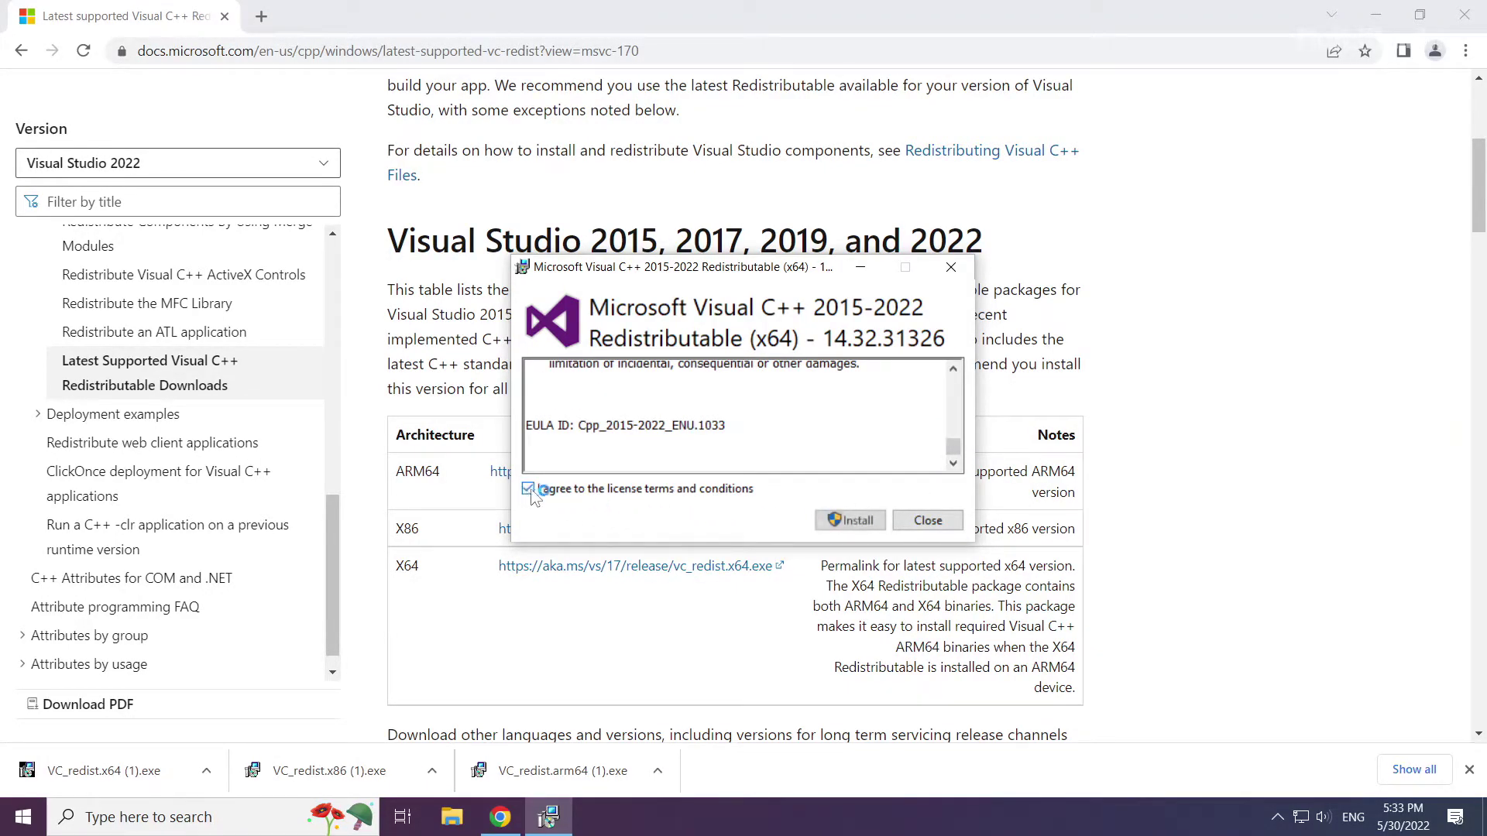
{"action": "left_click", "coordinate": [856, 523]}
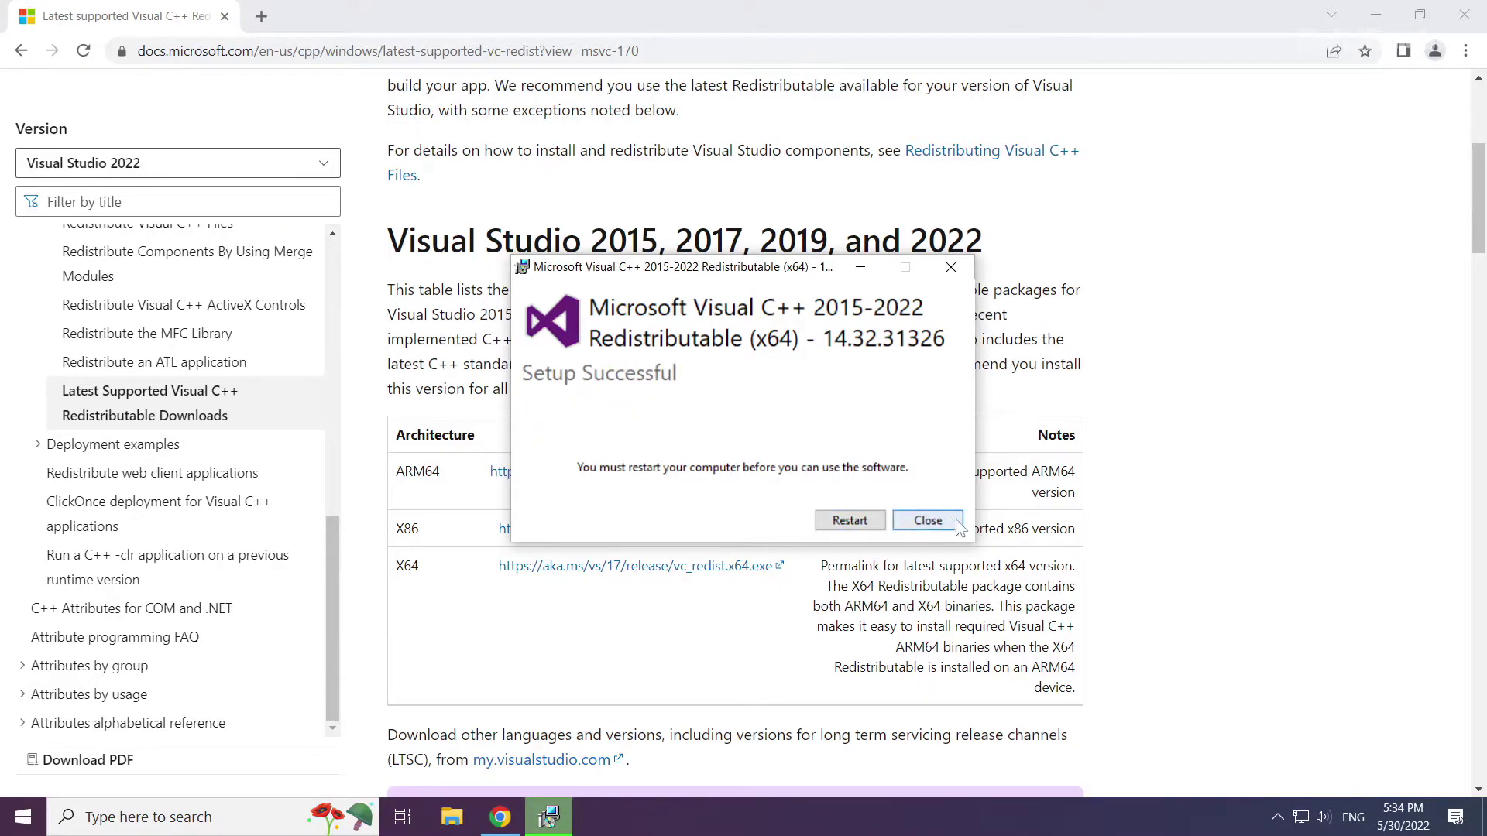
{"action": "left_click", "coordinate": [933, 522]}
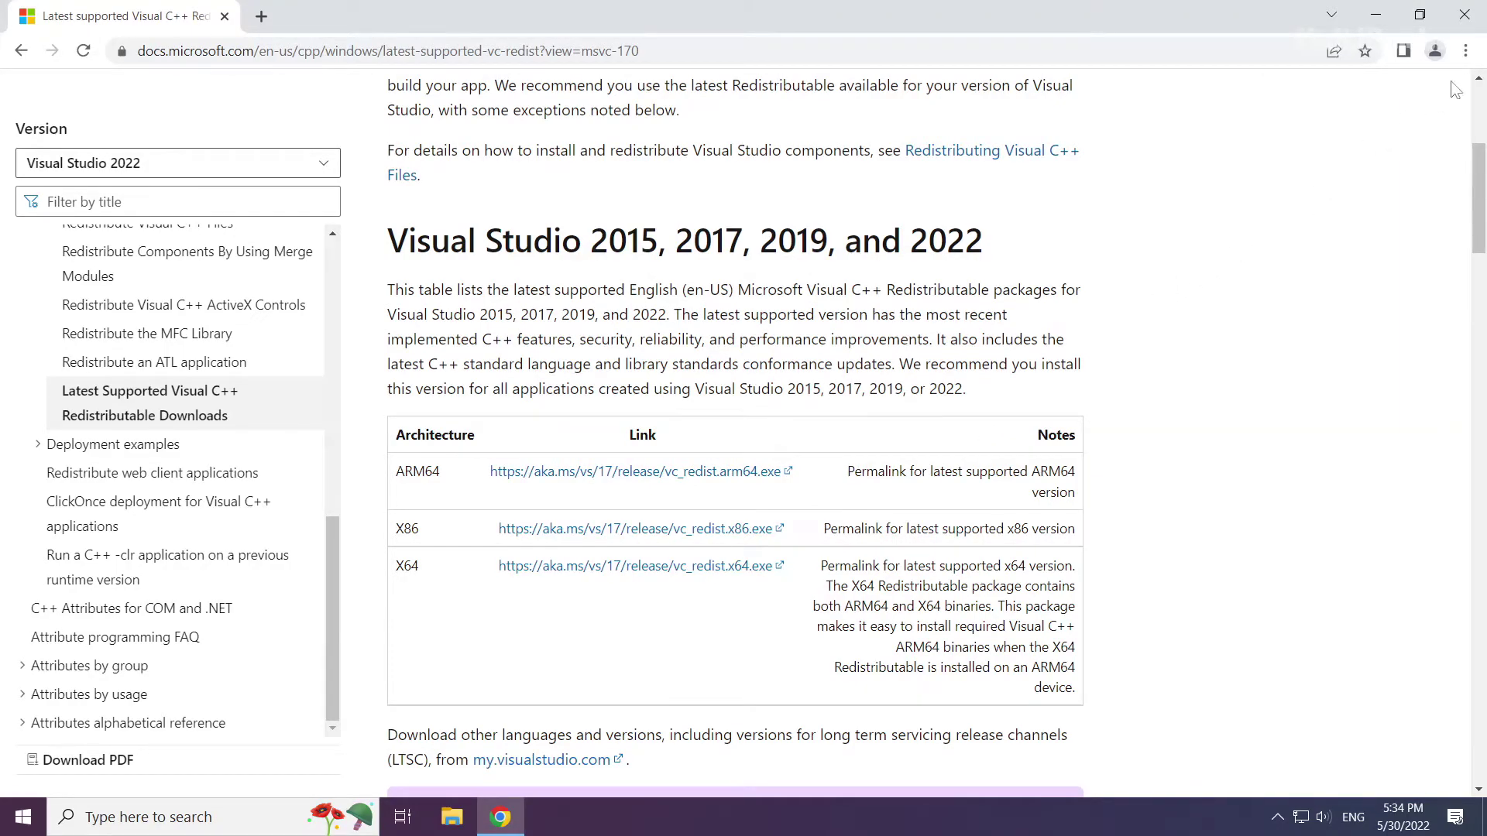
Close Chrome and launch Task Manager from the Start button's right-click menu.
{"action": "left_click", "coordinate": [1466, 21]}
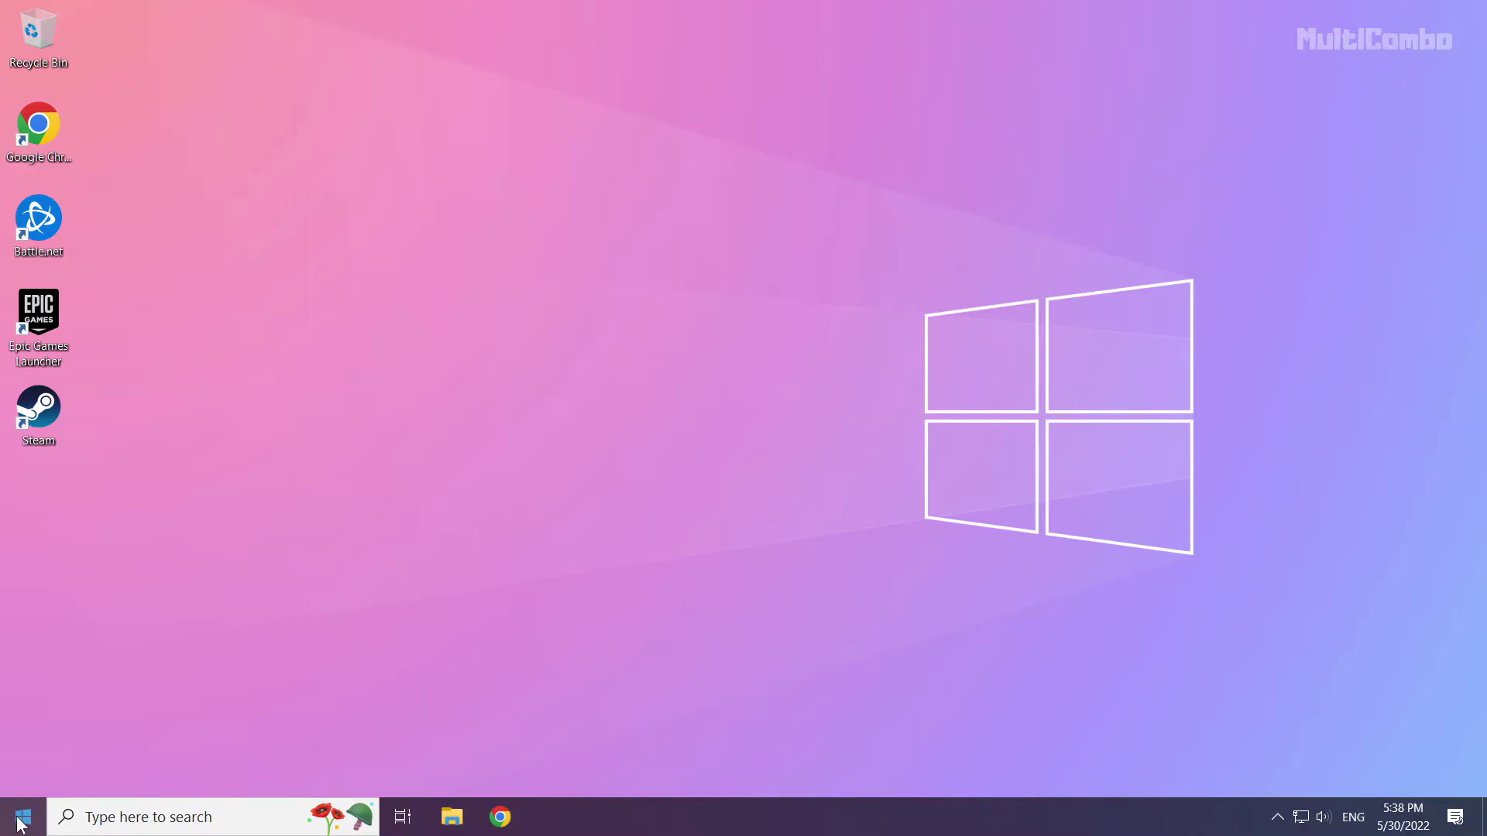
{"action": "right_click", "coordinate": [24, 826]}
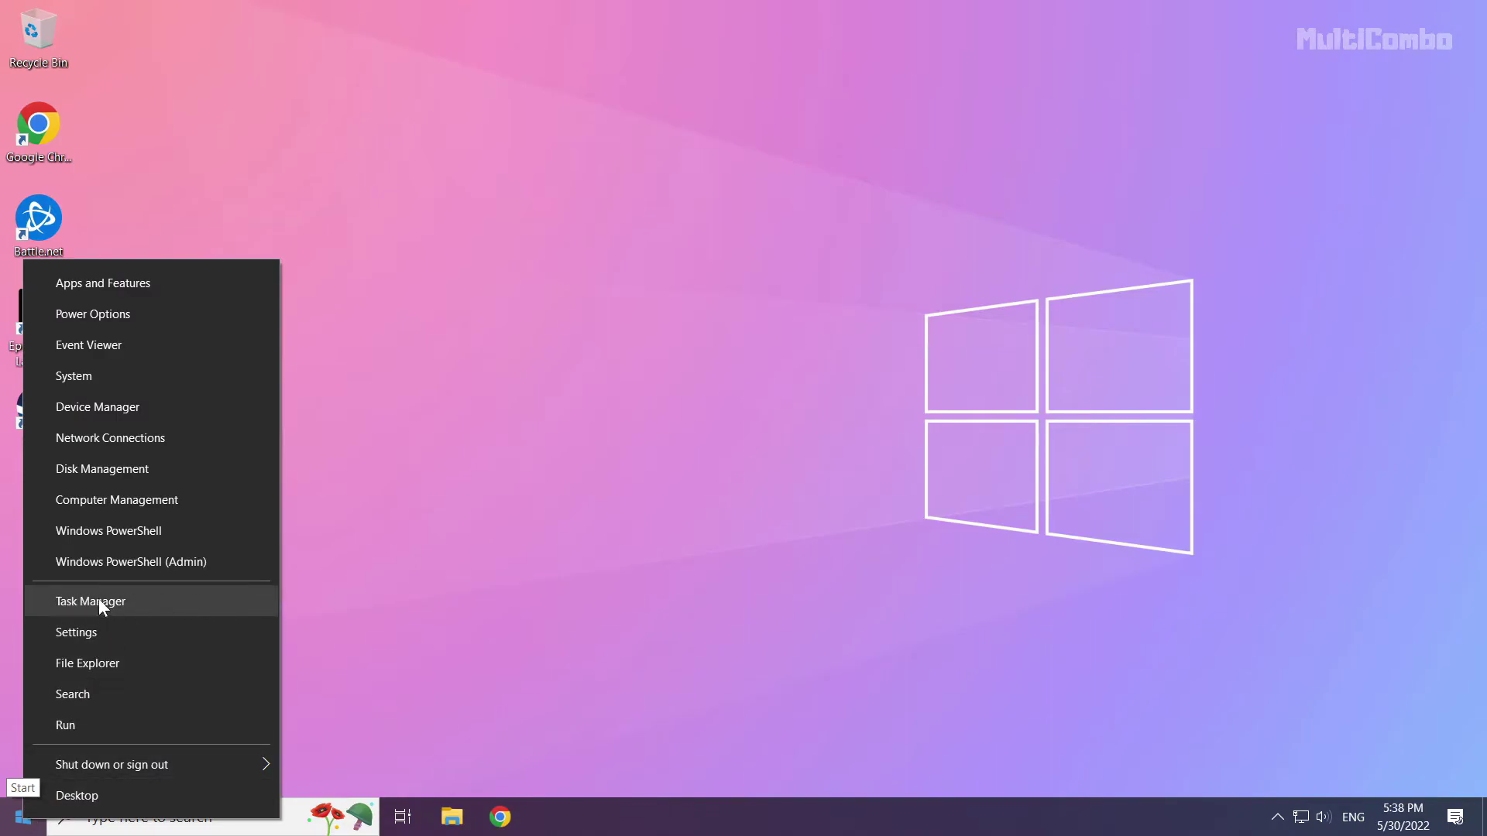
{"action": "left_click", "coordinate": [133, 603]}
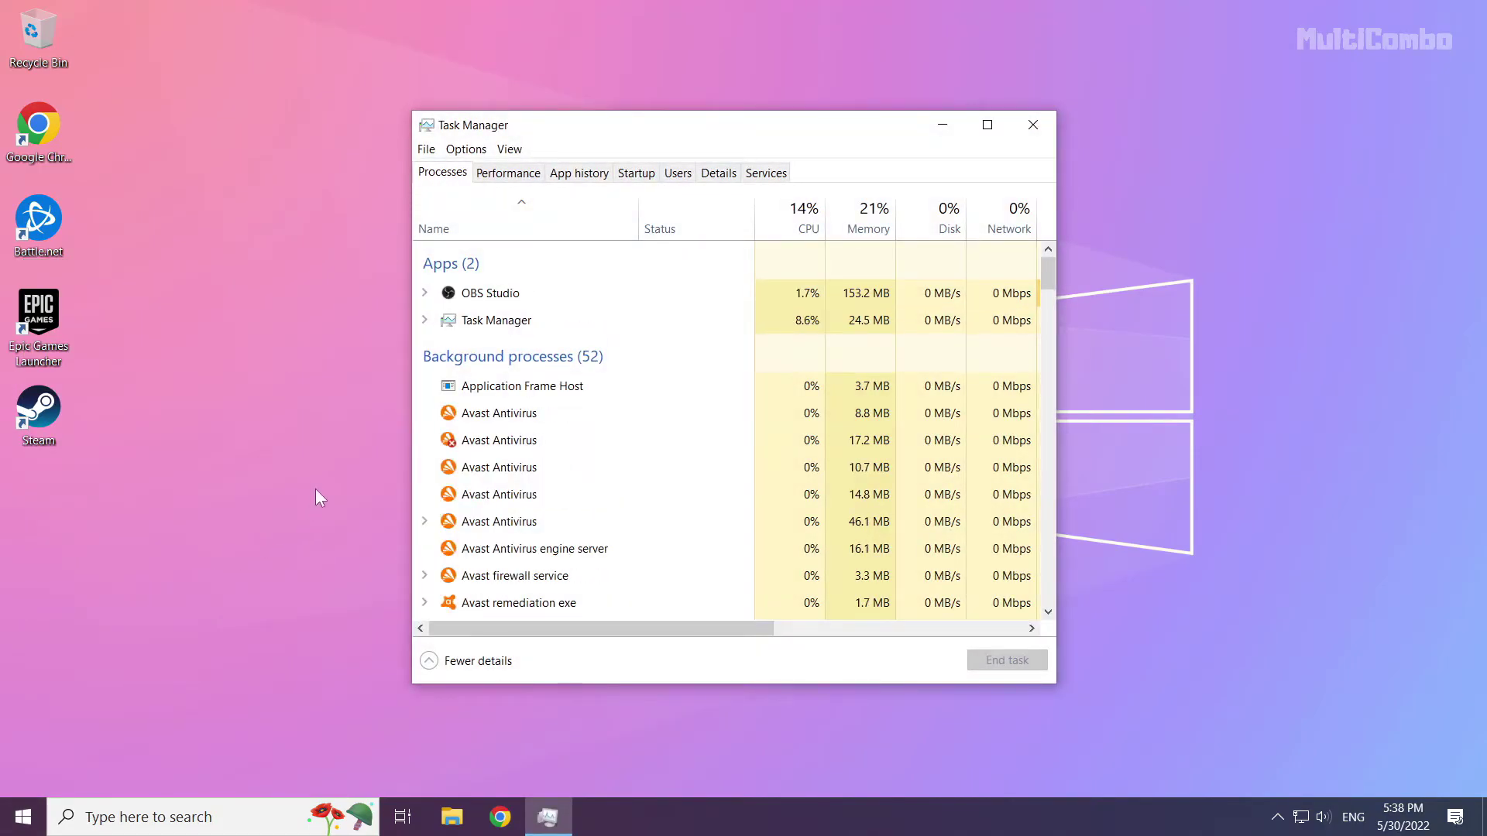
Disable Microsoft Edge and Java Update Scheduler in the Startup list.
{"action": "left_click", "coordinate": [641, 182]}
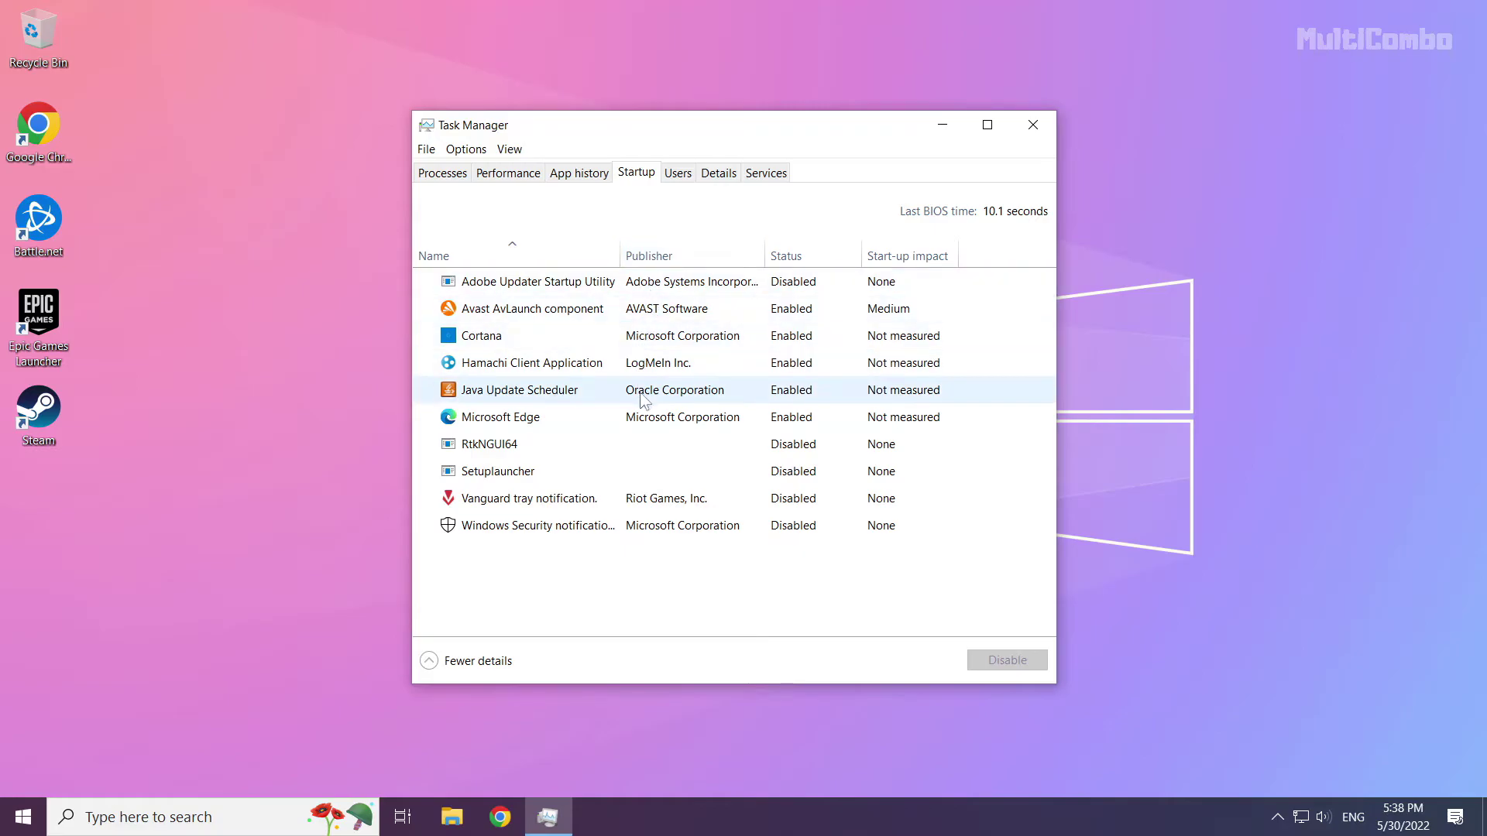
{"action": "left_click", "coordinate": [563, 416]}
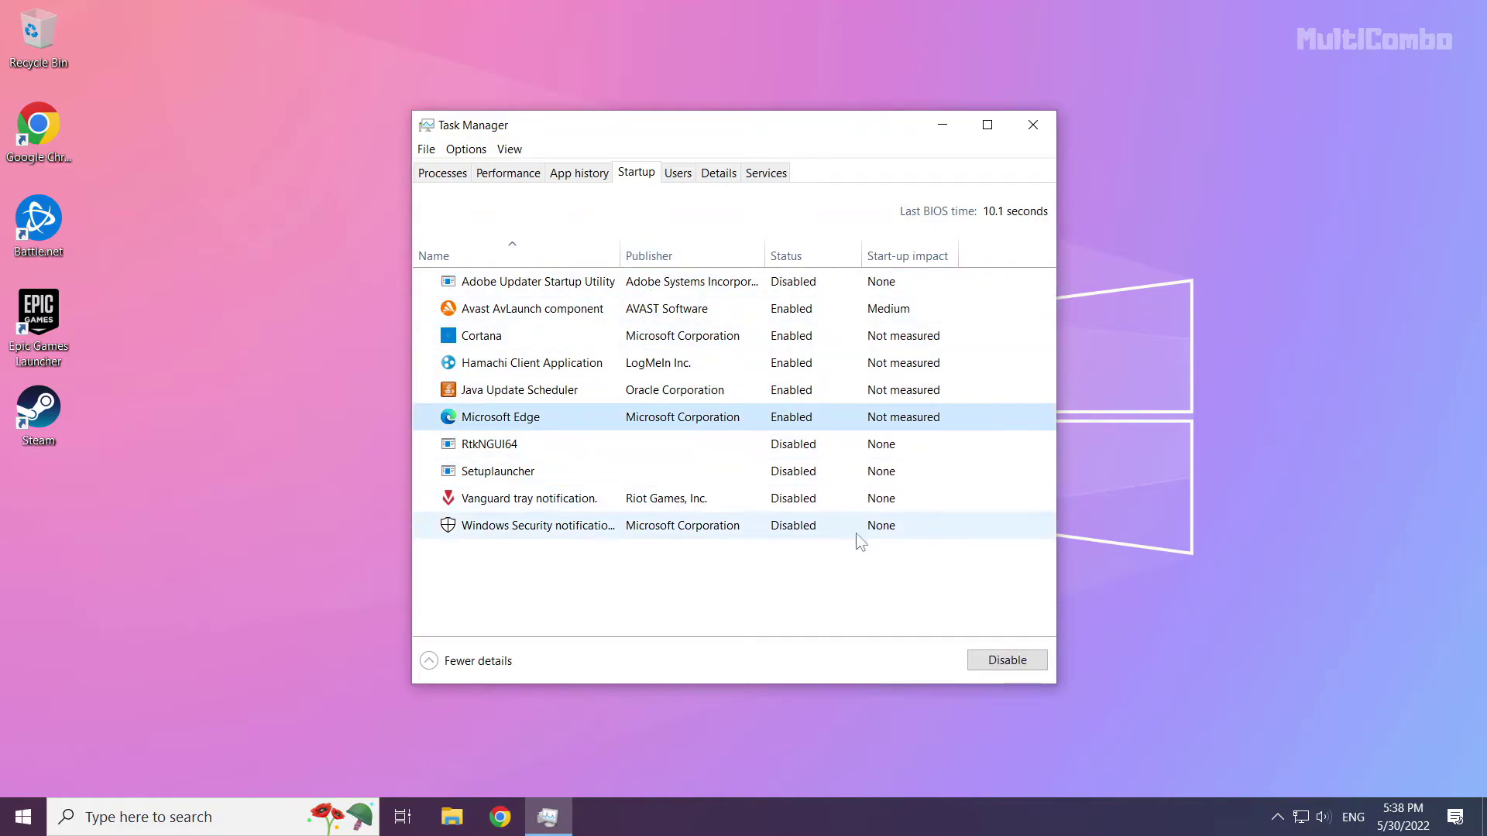
{"action": "left_click", "coordinate": [994, 660]}
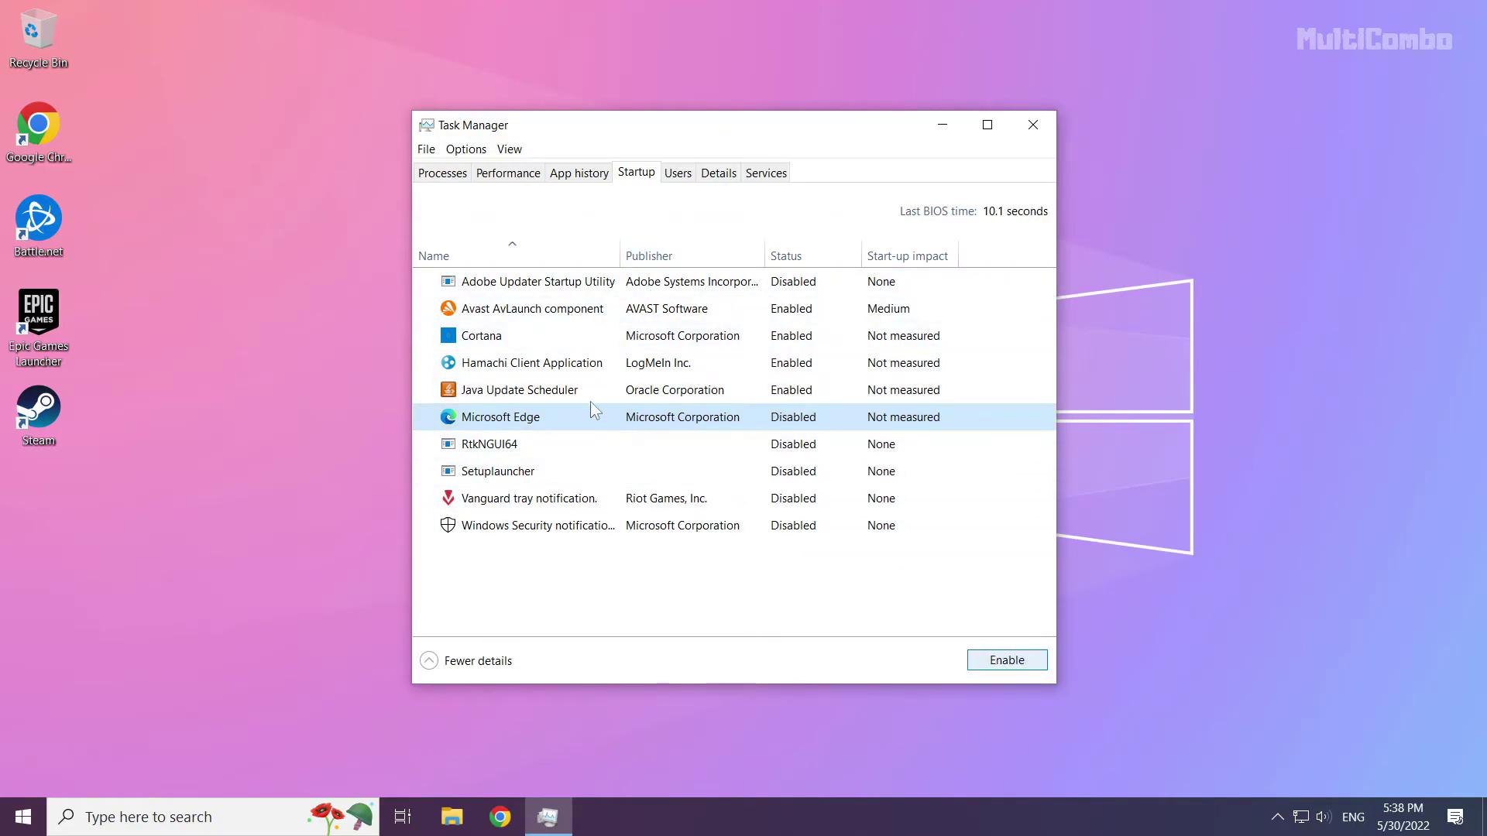
{"action": "left_click", "coordinate": [588, 396]}
{"action": "left_click", "coordinate": [996, 661]}
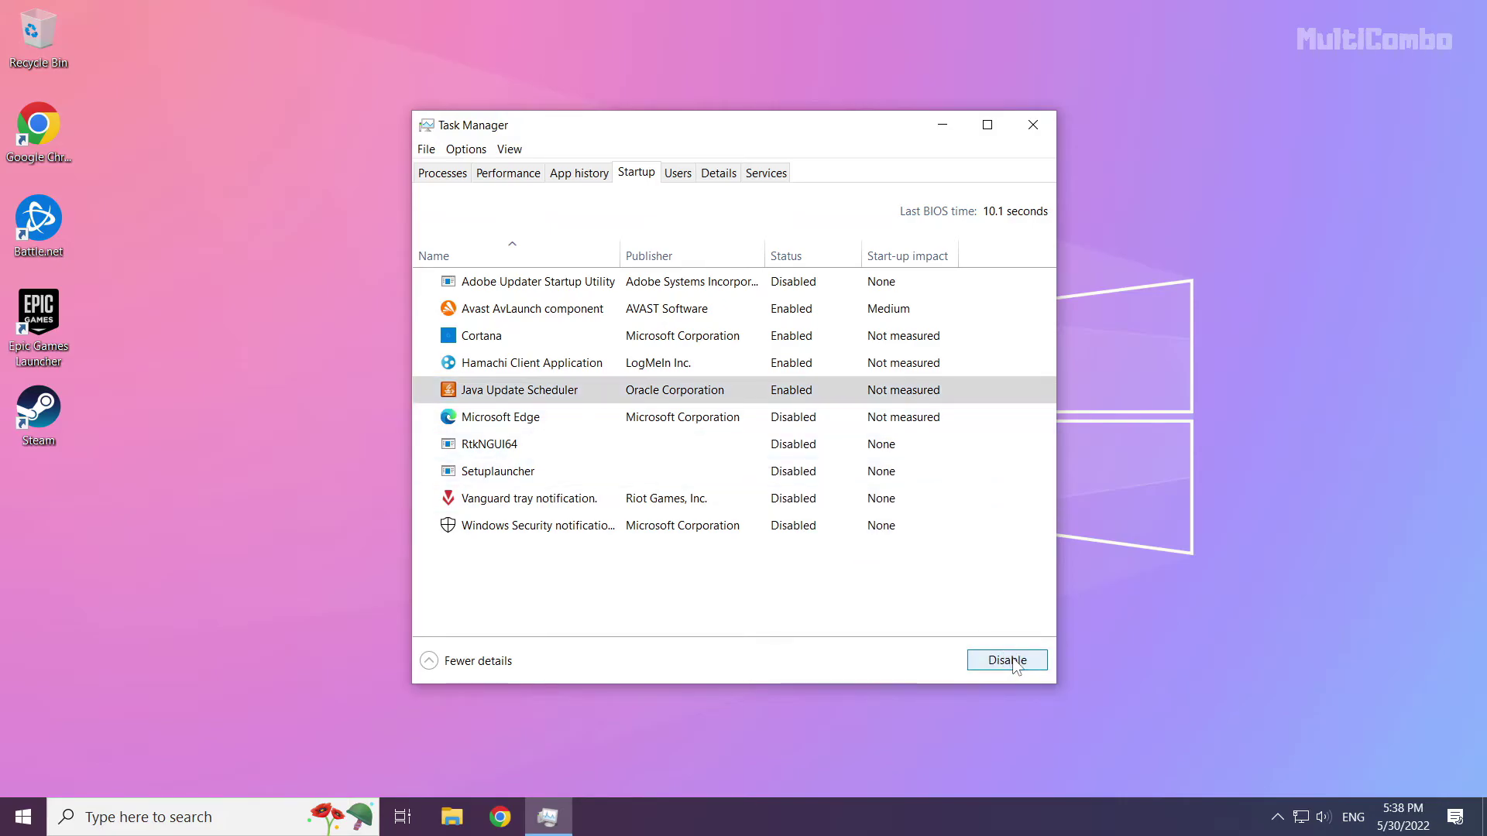
Disable Hamachi Client Application and Cortana at startup, then close Task Manager.
{"action": "left_click", "coordinate": [627, 365]}
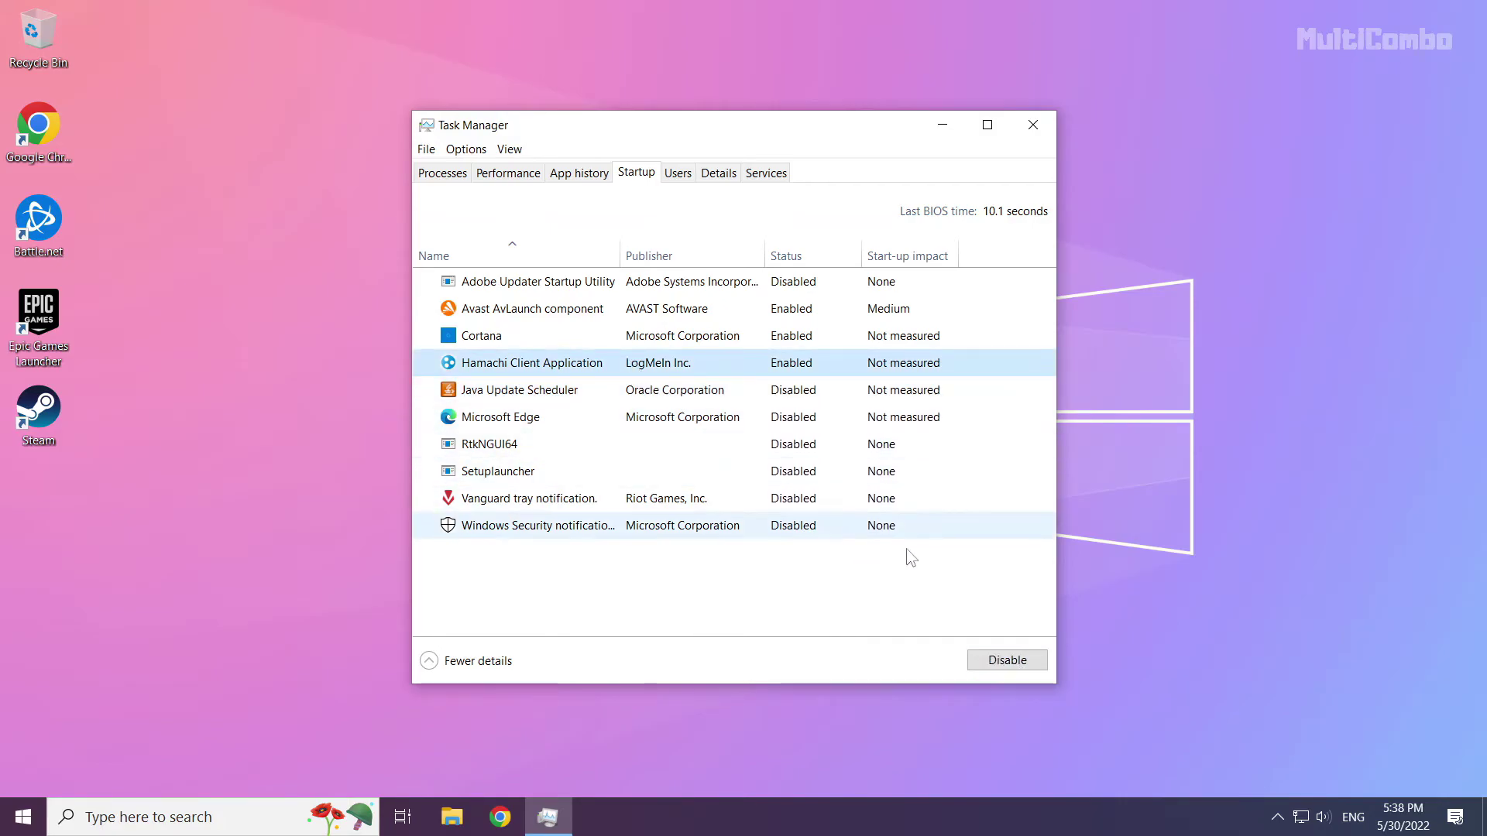
{"action": "left_click", "coordinate": [1028, 666]}
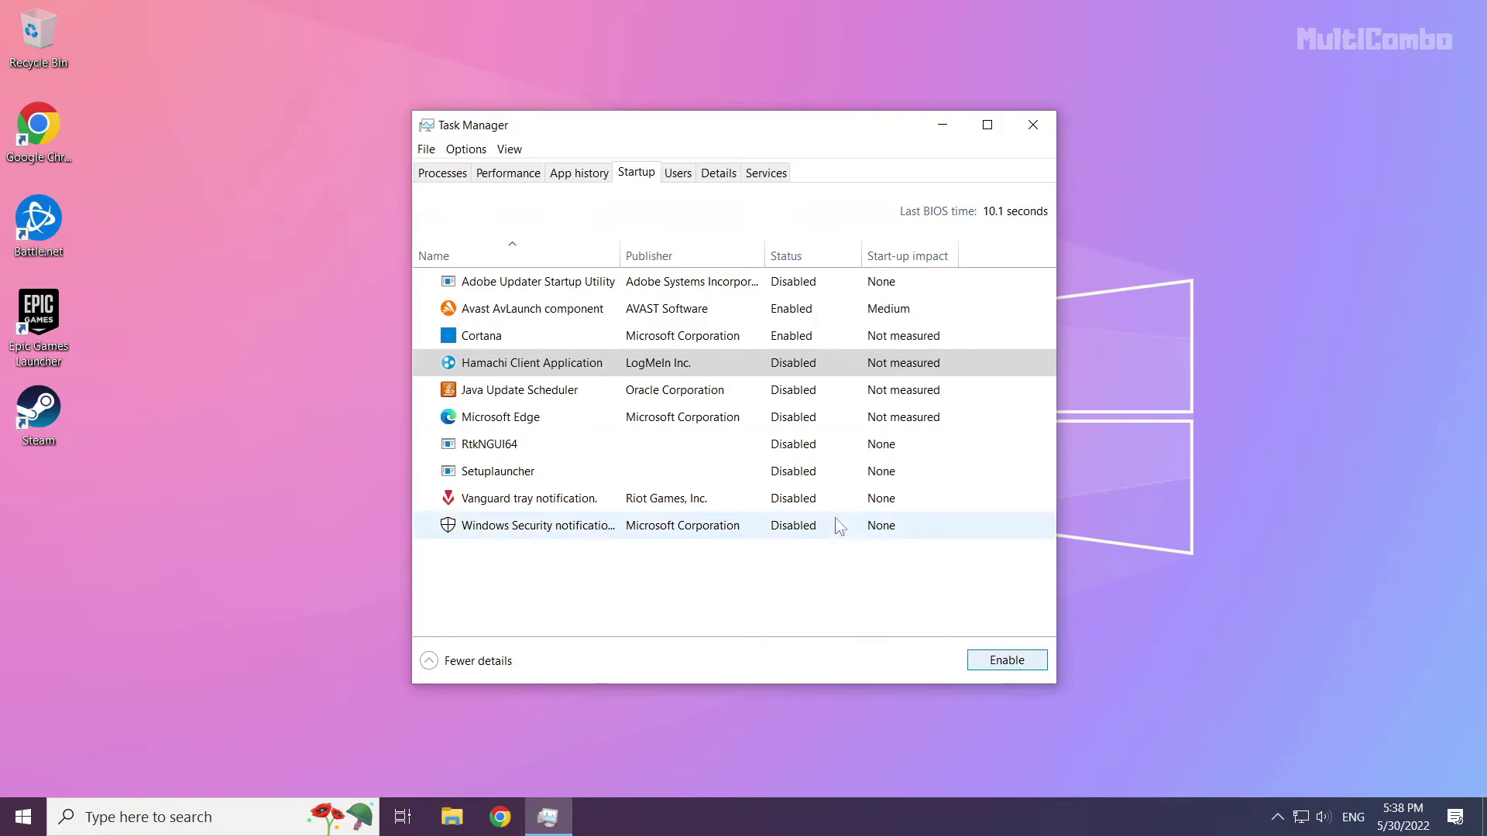
{"action": "left_click", "coordinate": [716, 345]}
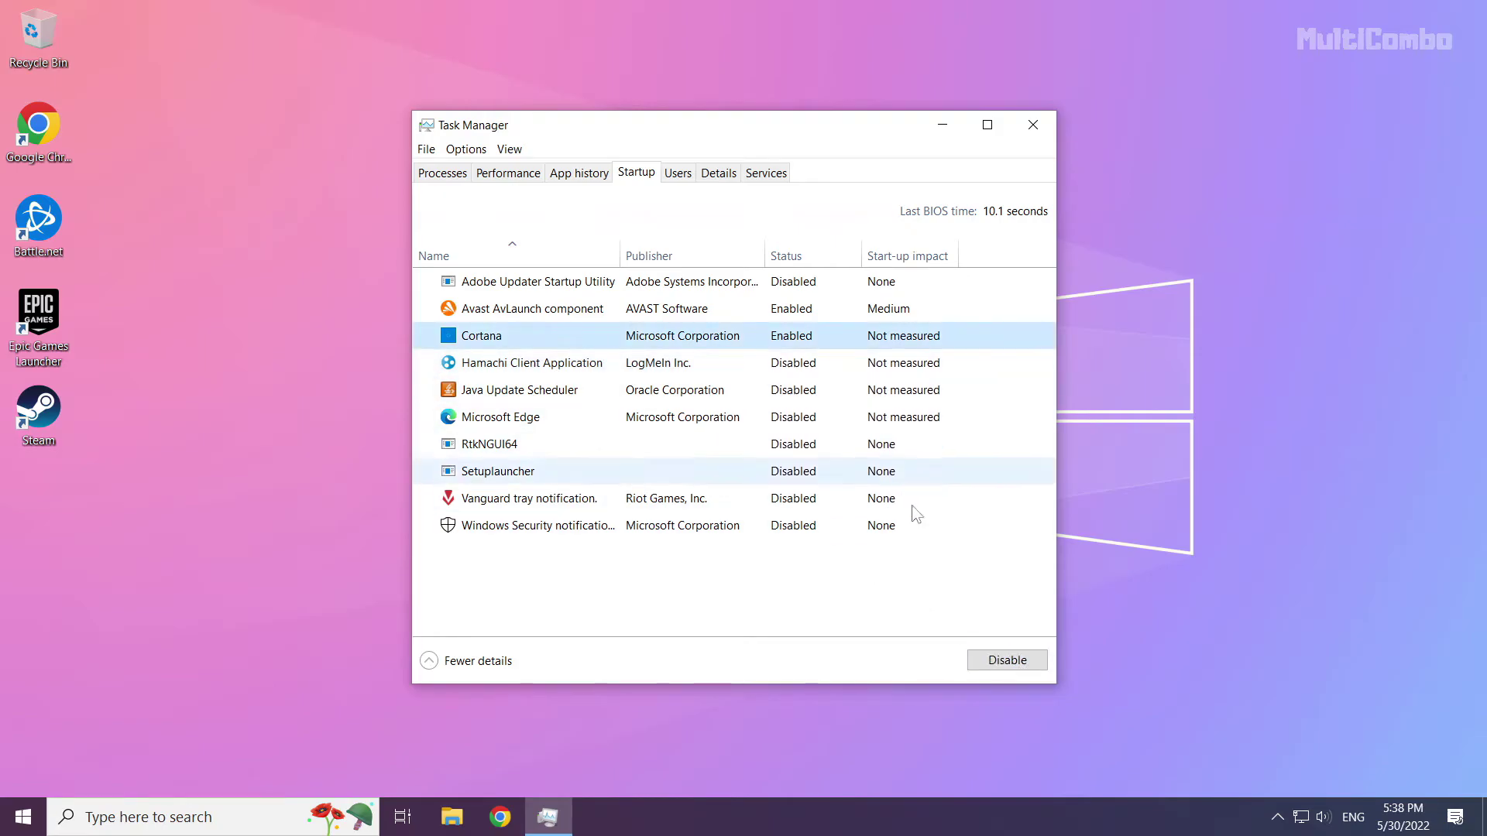
{"action": "left_click", "coordinate": [1008, 665]}
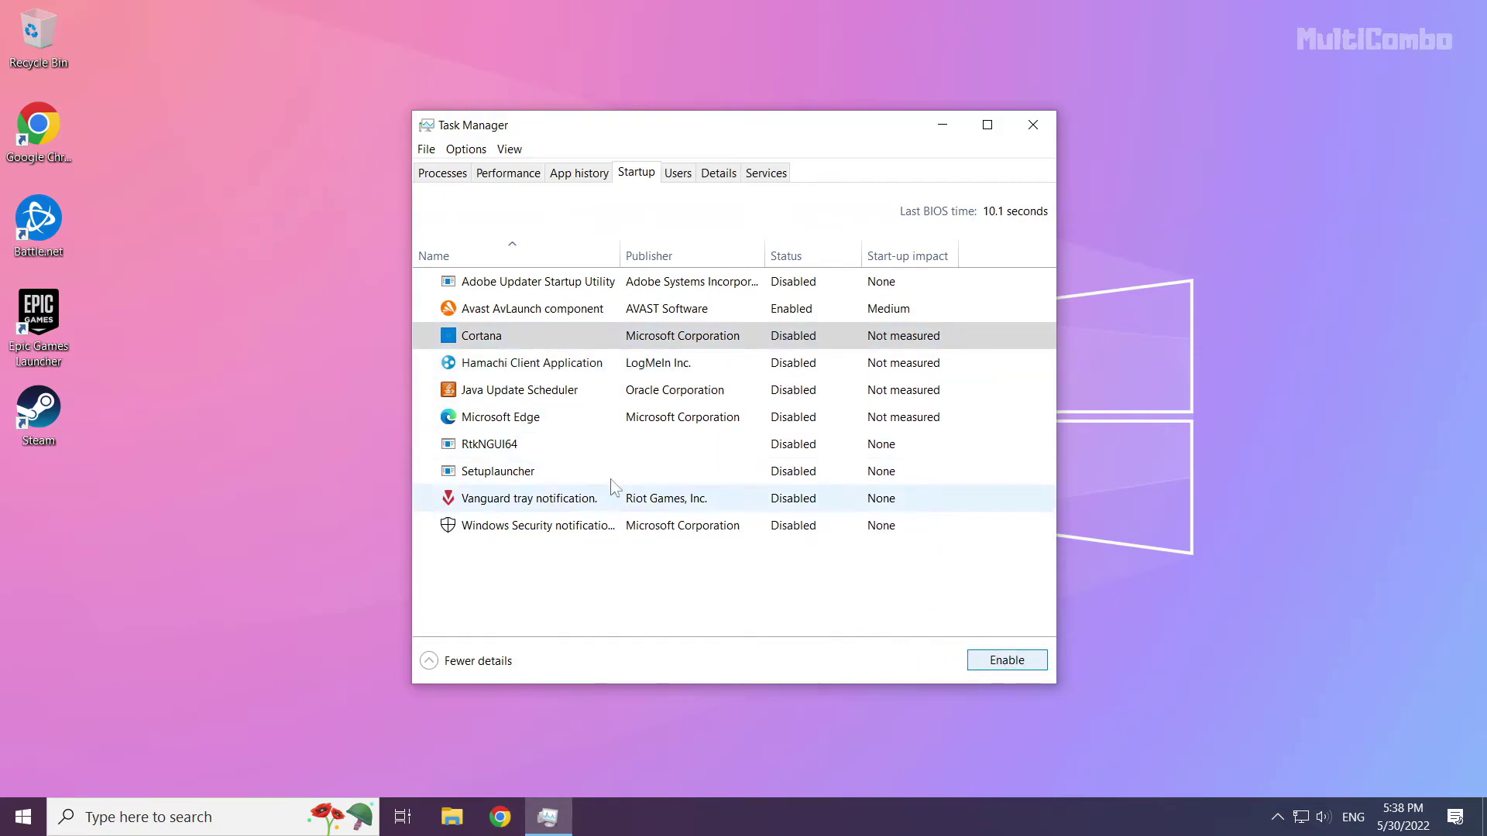
{"action": "left_click", "coordinate": [1038, 134]}
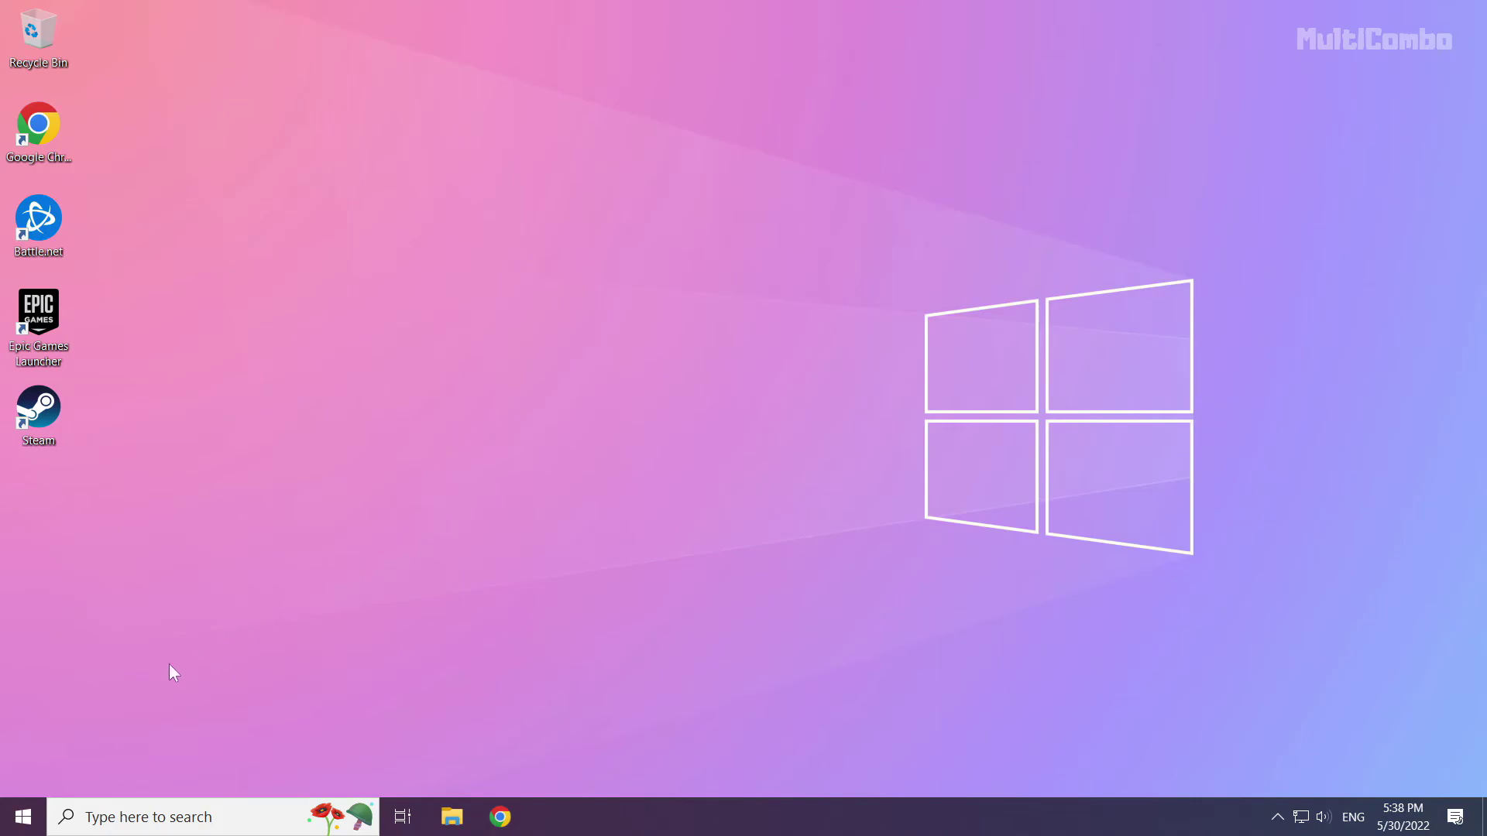
Show the Start menu's power options listing Sleep, Shut down and Restart.
{"action": "left_click", "coordinate": [23, 818]}
{"action": "left_click", "coordinate": [24, 775]}
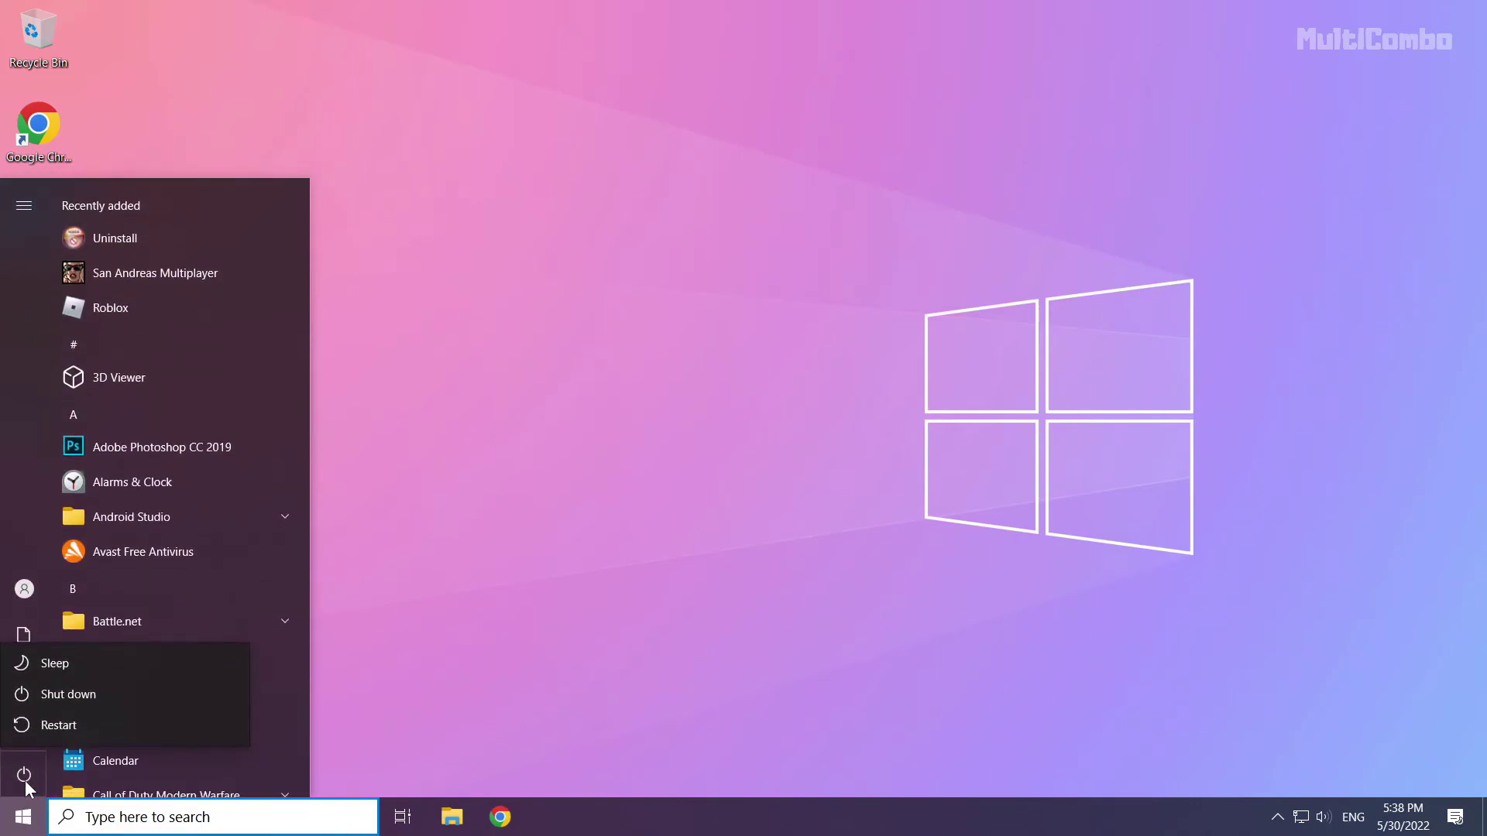